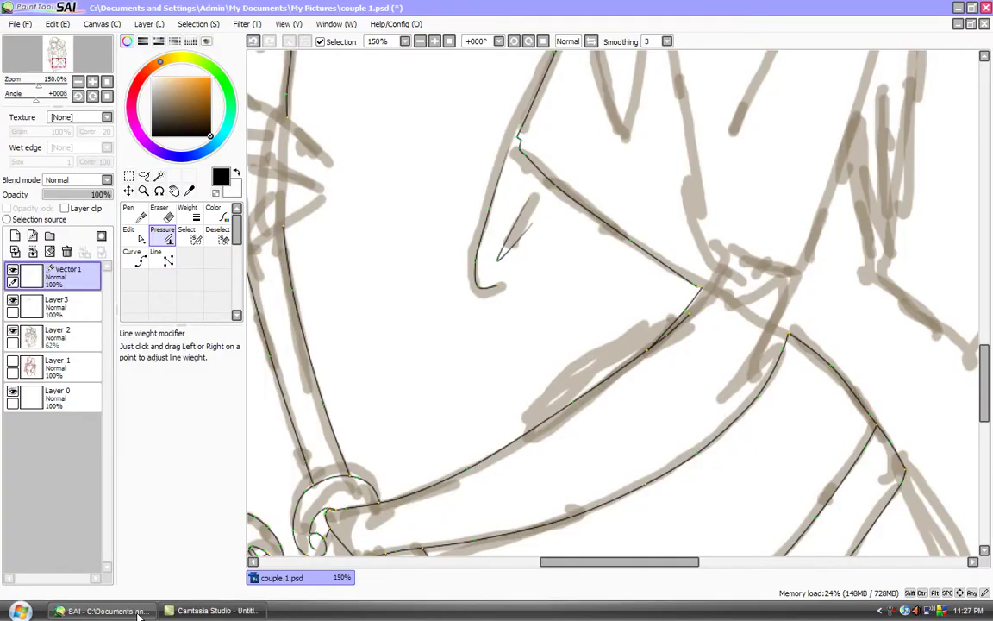
# Step: Nudge the middle forearm line above the clasped hands slightly outward on the Vector1 layer, and discard the extra vector layer
pyautogui.click(420, 41)
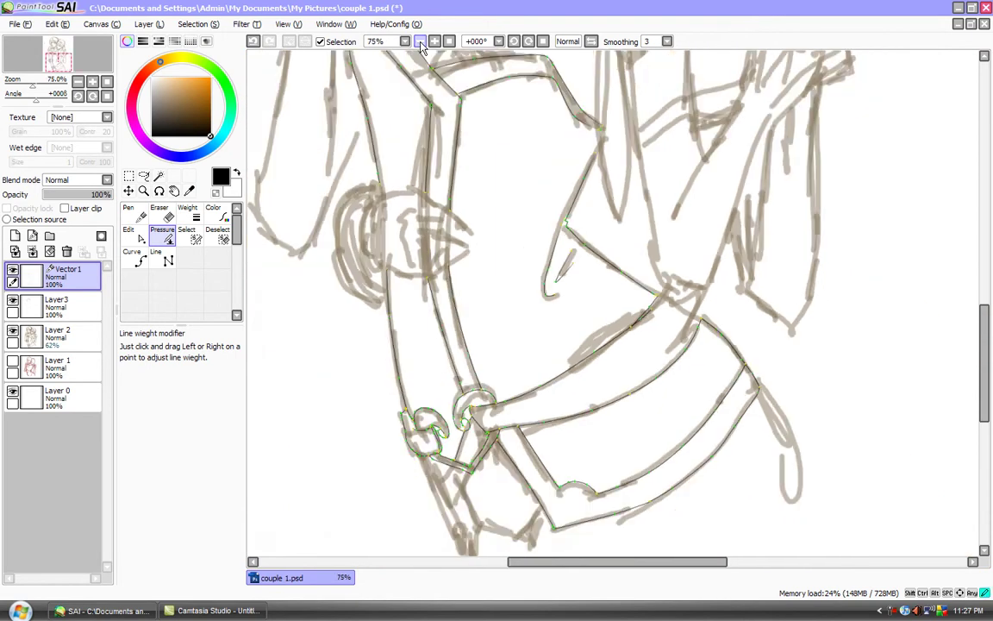
pyautogui.click(419, 41)
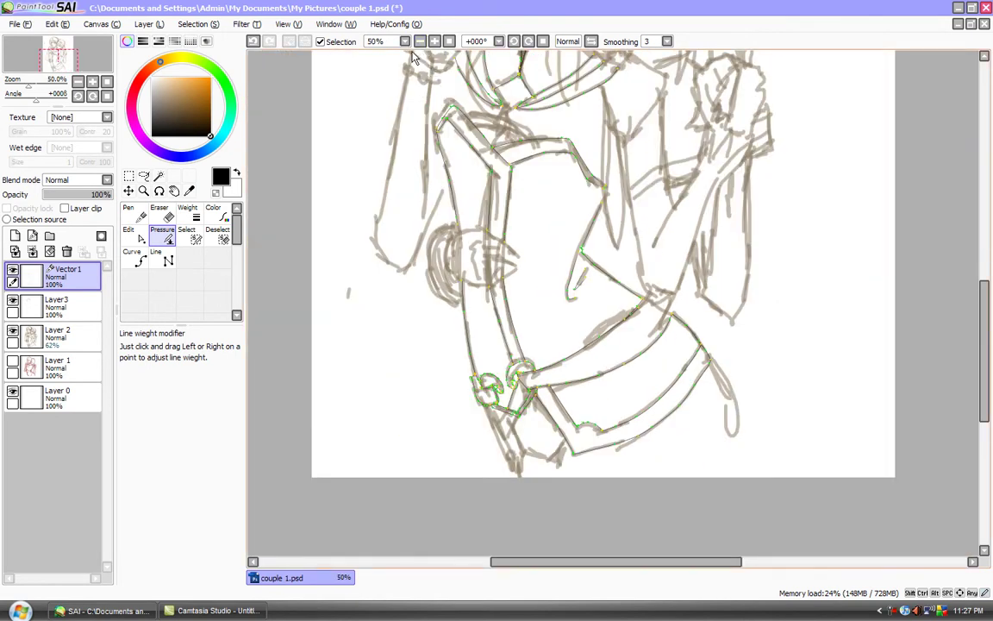
pyautogui.click(69, 306)
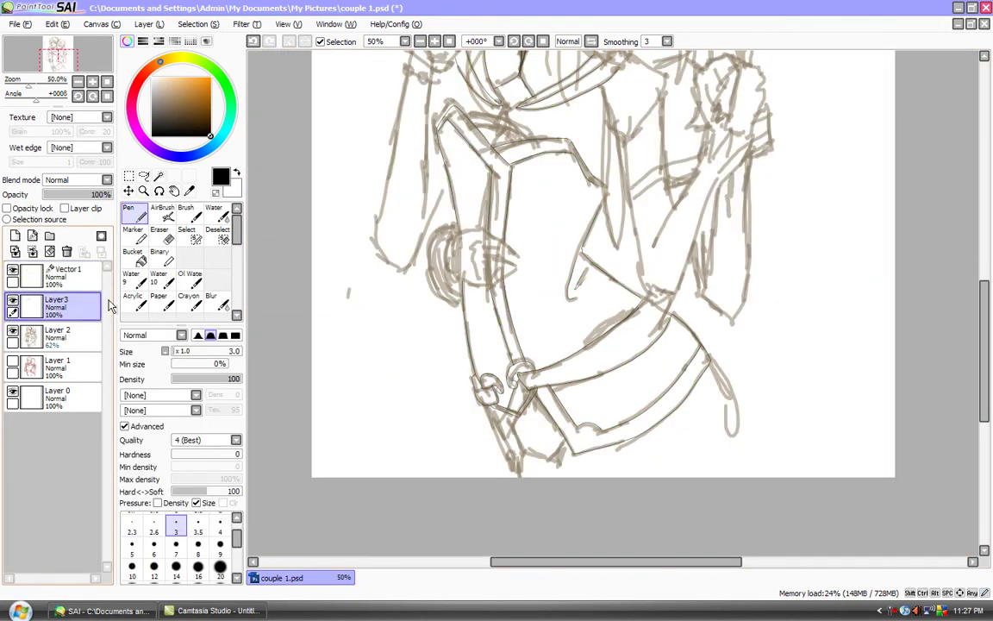
pyautogui.moveTo(988, 388)
pyautogui.mouseDown()
pyautogui.moveTo(988, 310)
pyautogui.moveTo(990, 369)
pyautogui.moveTo(991, 317)
pyautogui.moveTo(988, 345)
pyautogui.moveTo(973, 345)
pyautogui.mouseUp()
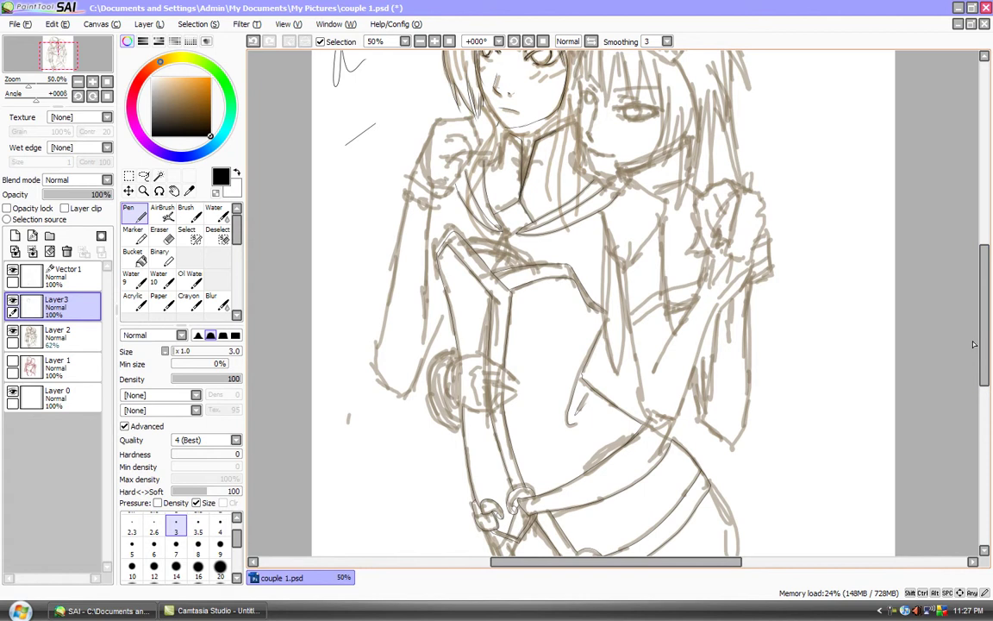
pyautogui.click(435, 41)
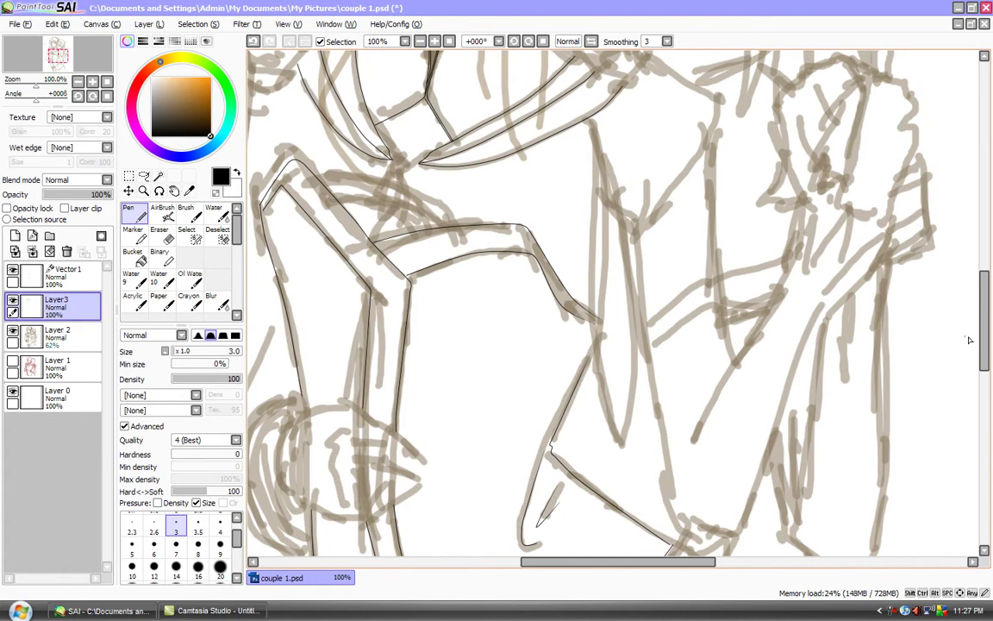
pyautogui.moveTo(983, 337); pyautogui.dragTo(985, 377)
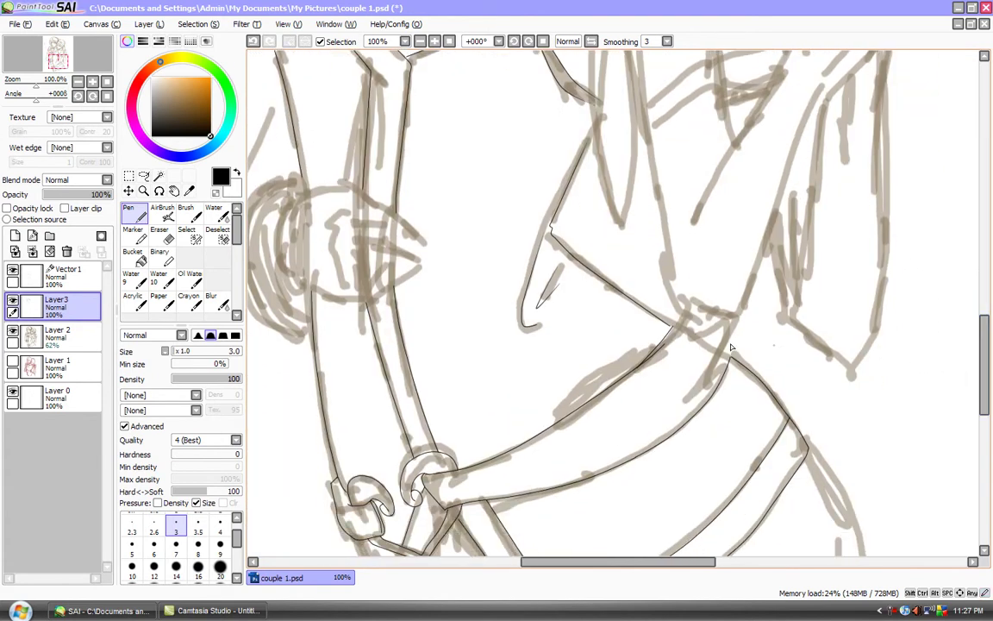
pyautogui.click(73, 274)
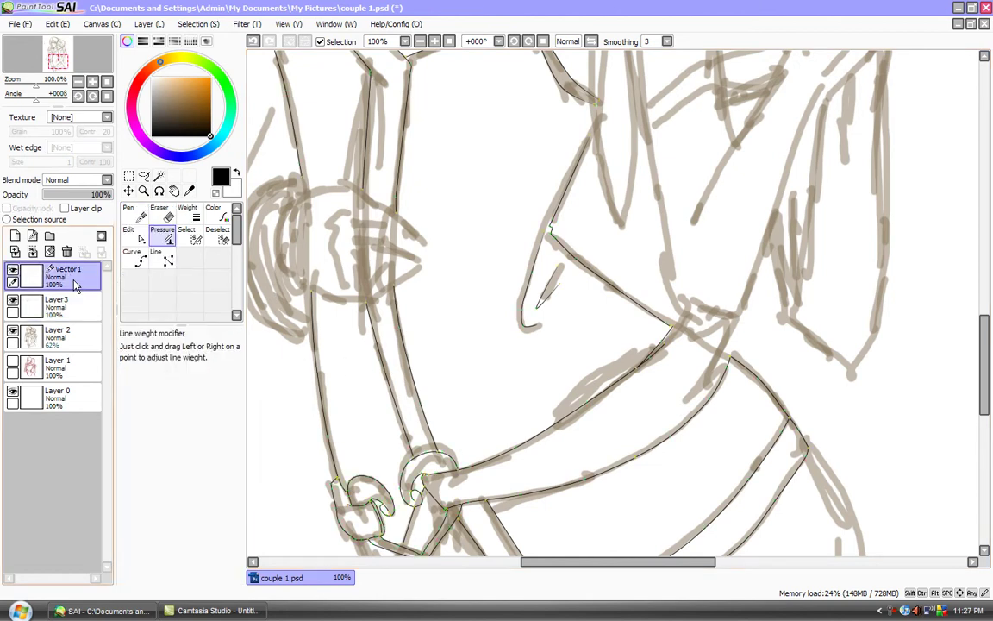
pyautogui.moveTo(386, 374); pyautogui.dragTo(380, 374)
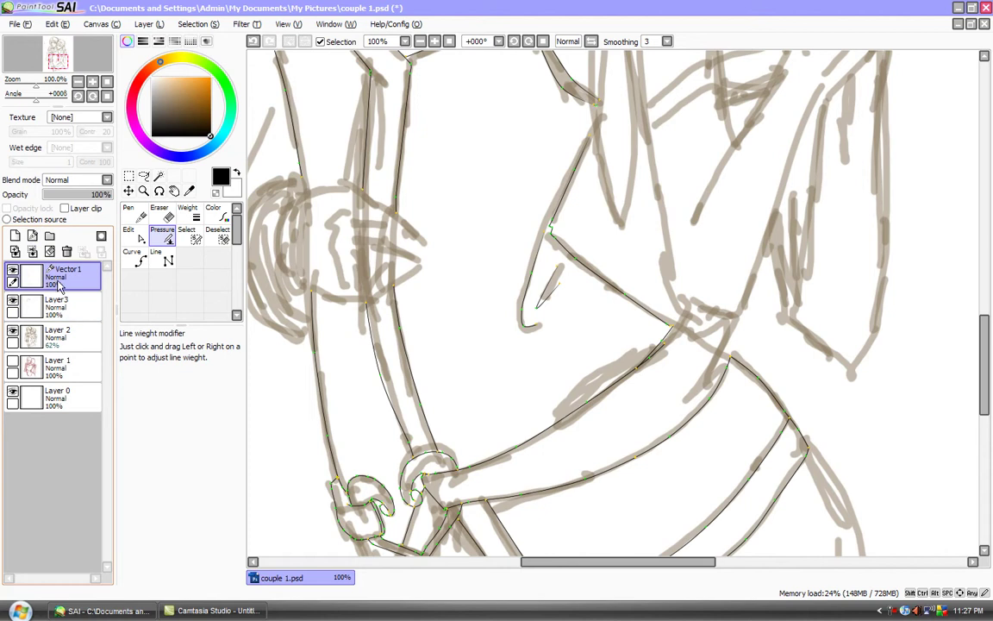
pyautogui.click(50, 251)
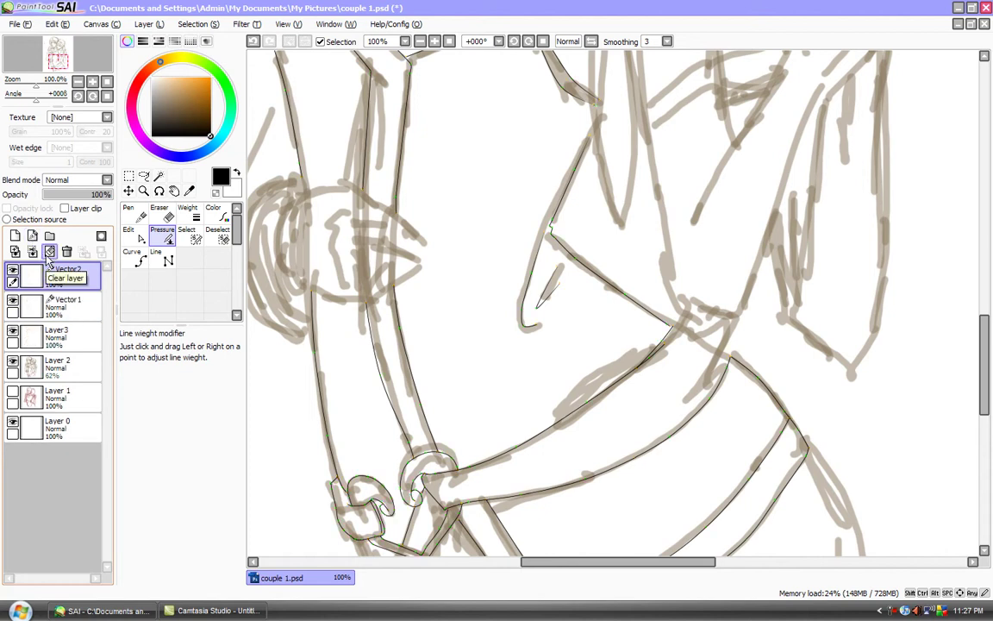
pyautogui.click(66, 251)
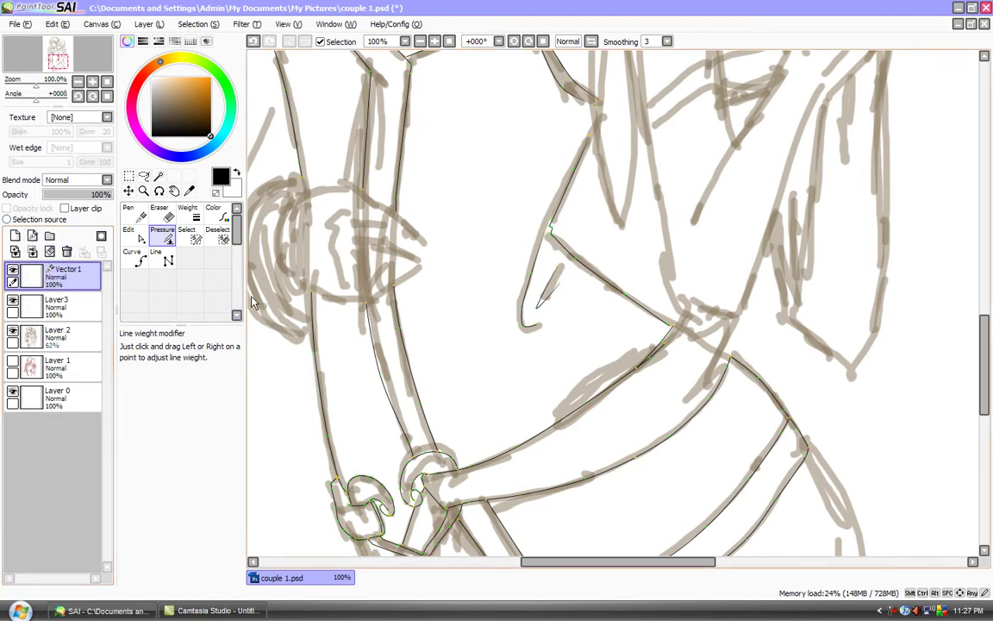
# Step: Trace the right-hand figure's bent elbow and inner arm line over the sketch with 0.7-size curves on Vector1
pyautogui.click(135, 257)
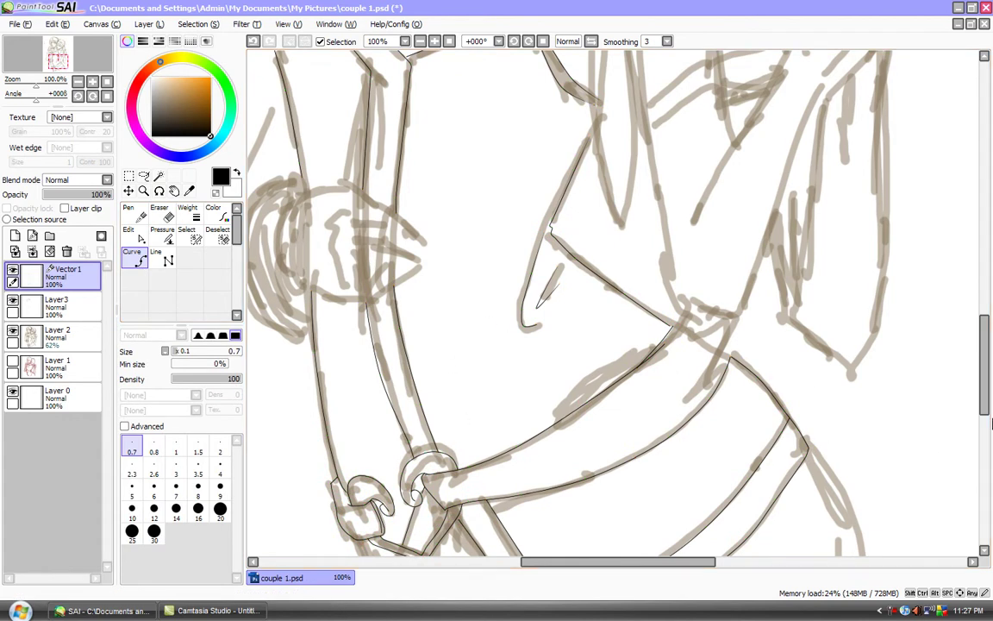
pyautogui.moveTo(989, 411)
pyautogui.mouseDown()
pyautogui.moveTo(987, 371)
pyautogui.moveTo(967, 331)
pyautogui.mouseUp()
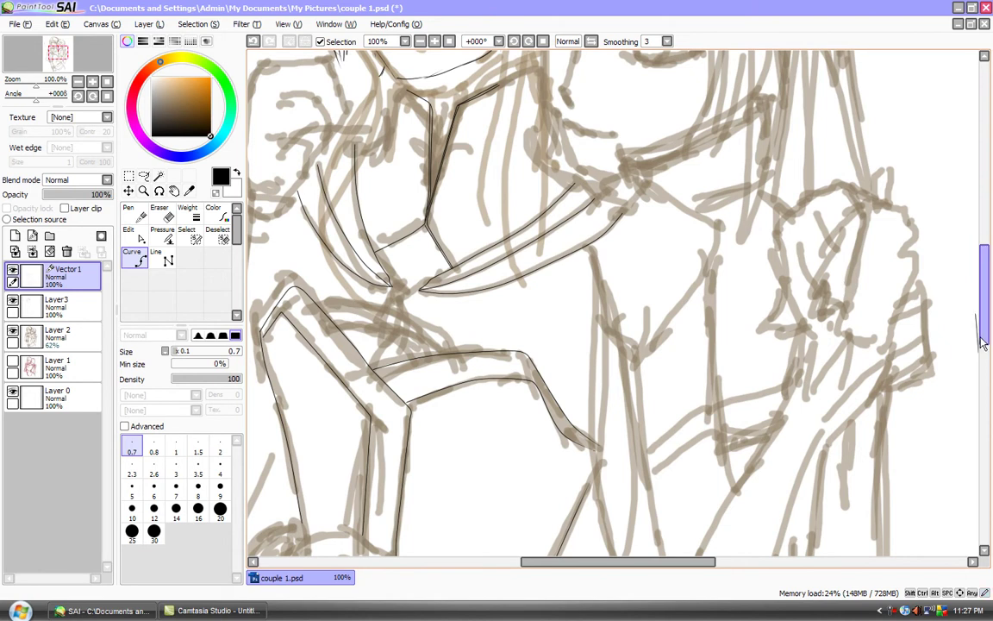
pyautogui.moveTo(984, 322); pyautogui.dragTo(977, 378)
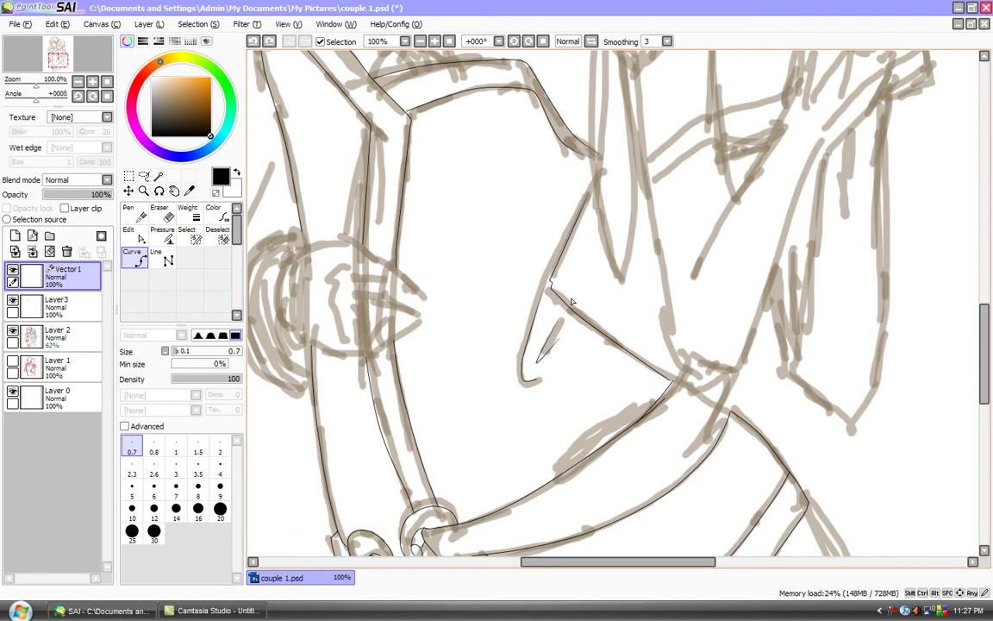
pyautogui.click(647, 185)
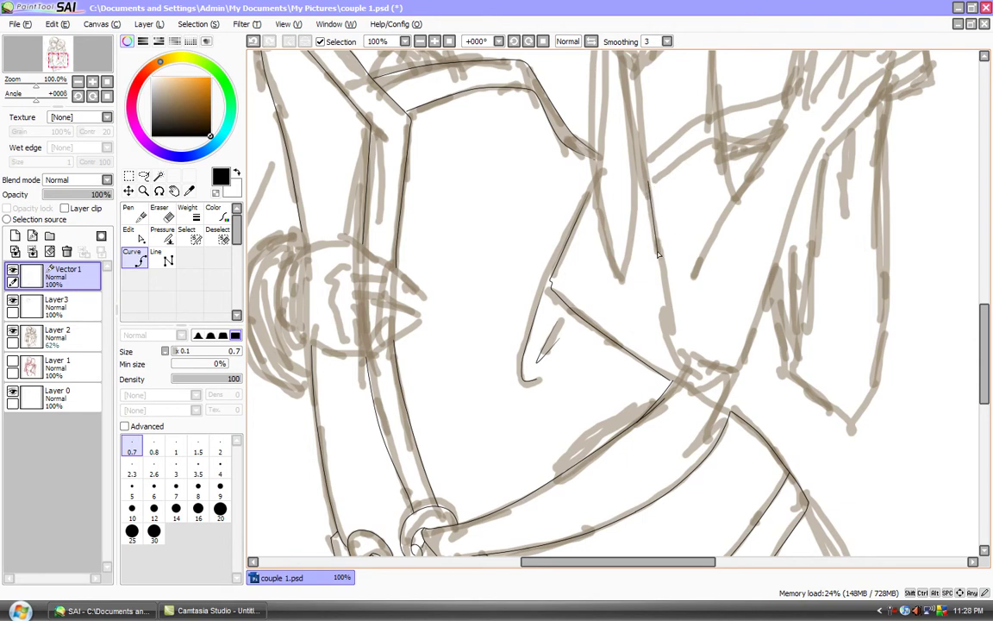
pyautogui.click(688, 365)
pyautogui.moveTo(761, 315); pyautogui.dragTo(820, 146)
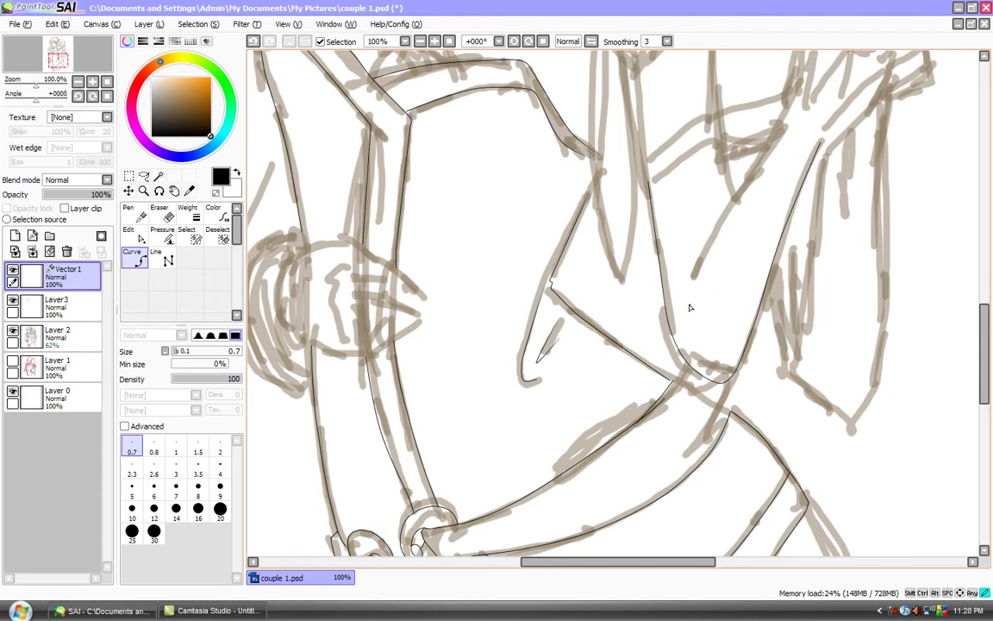
pyautogui.moveTo(739, 204); pyautogui.dragTo(786, 126)
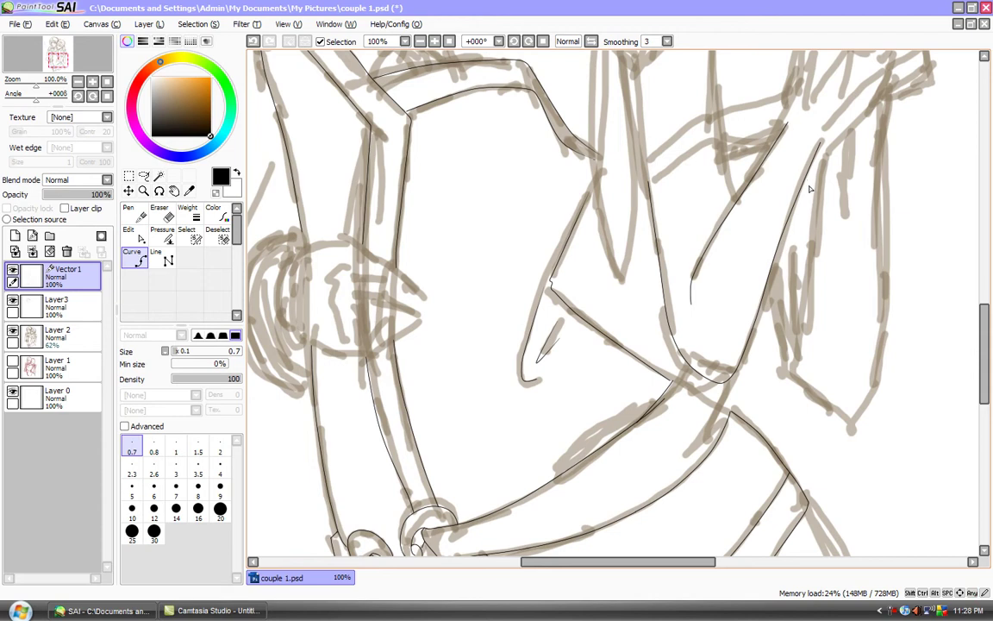
pyautogui.moveTo(811, 170); pyautogui.dragTo(802, 170)
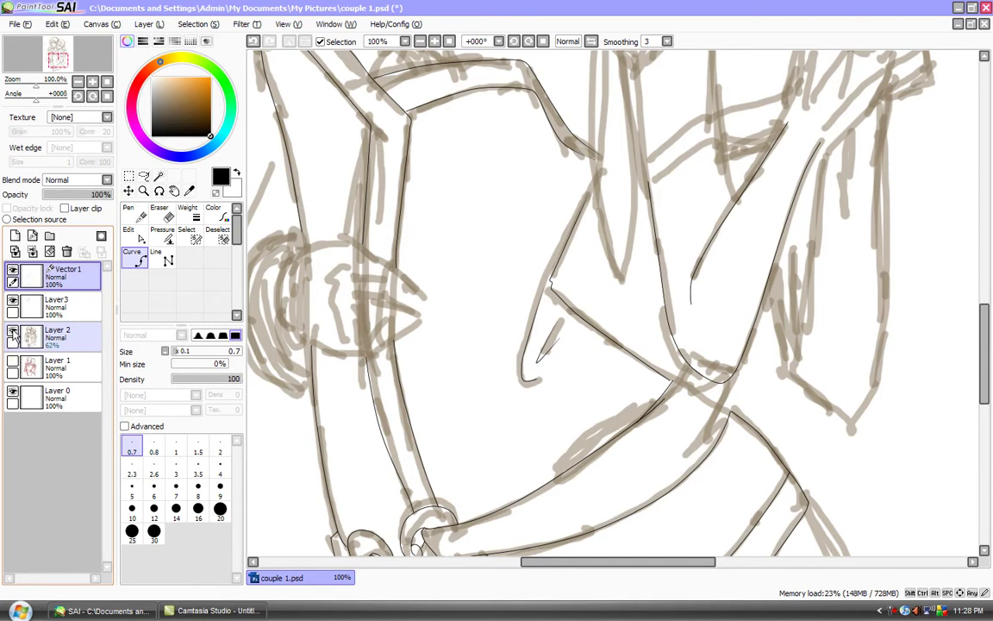
# Step: Hide the Layer 2 sketch and taper the upper end of the right-hand figure's inner arm line to 0% pressure
pyautogui.click(13, 333)
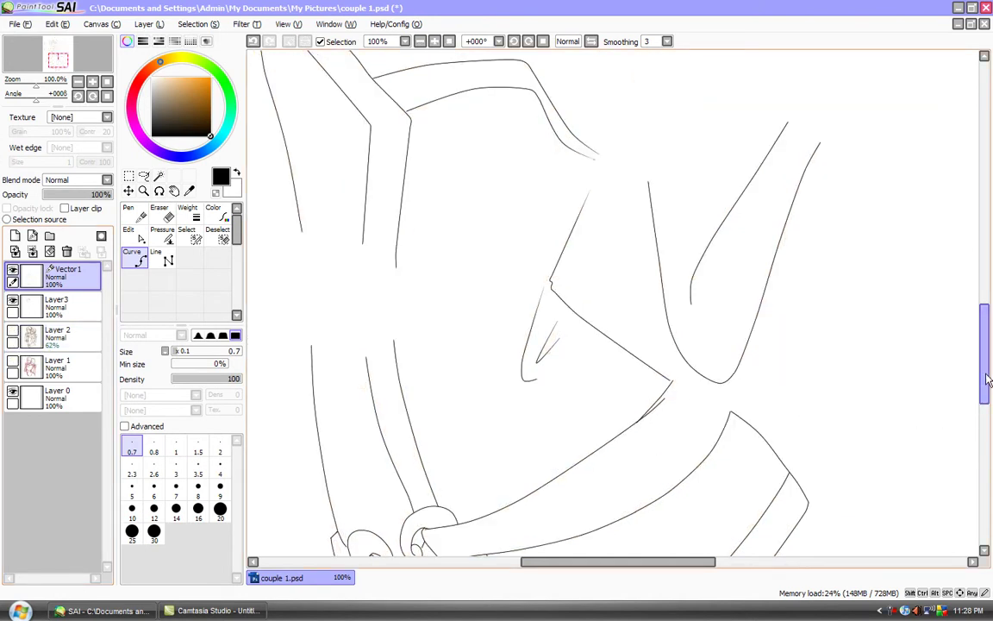
pyautogui.moveTo(983, 375)
pyautogui.mouseDown()
pyautogui.moveTo(966, 257)
pyautogui.moveTo(982, 355)
pyautogui.mouseUp()
pyautogui.click(168, 239)
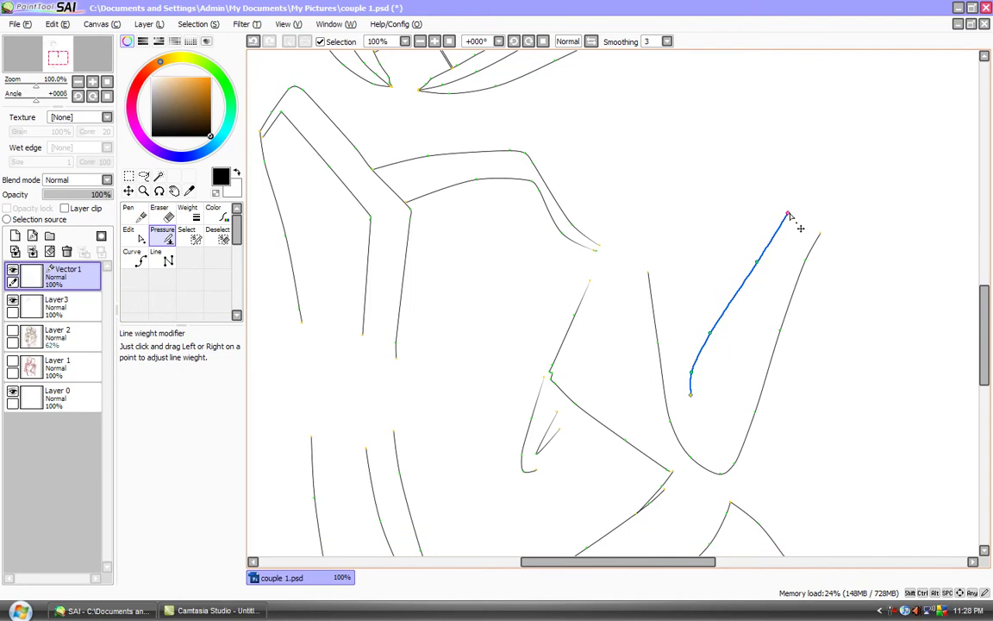
pyautogui.click(435, 43)
pyautogui.click(435, 44)
pyautogui.click(435, 44)
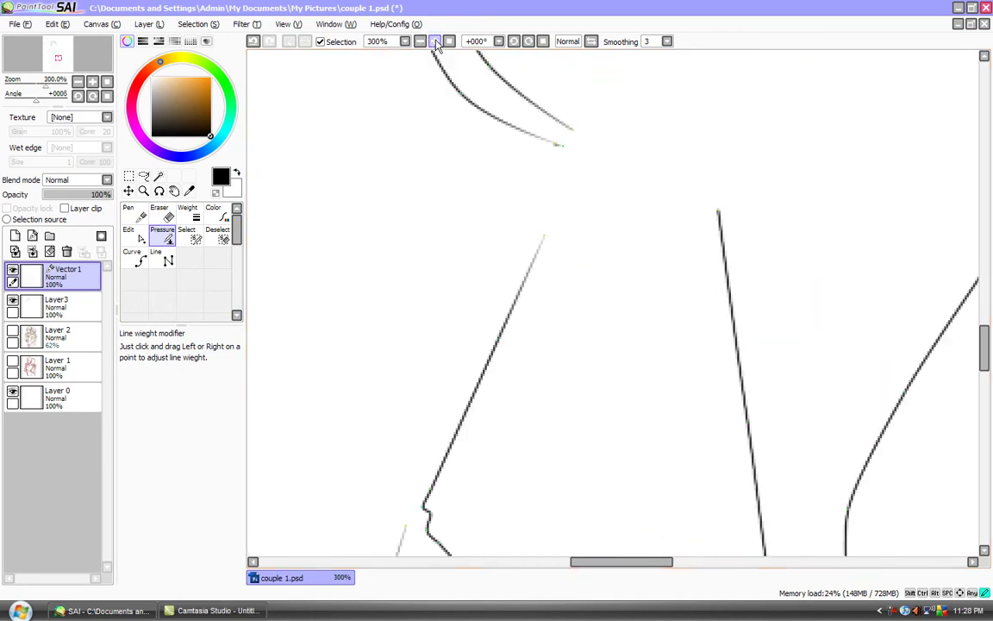
pyautogui.moveTo(651, 566); pyautogui.dragTo(713, 563)
pyautogui.moveTo(982, 355)
pyautogui.mouseDown()
pyautogui.moveTo(979, 326)
pyautogui.moveTo(980, 337)
pyautogui.mouseUp()
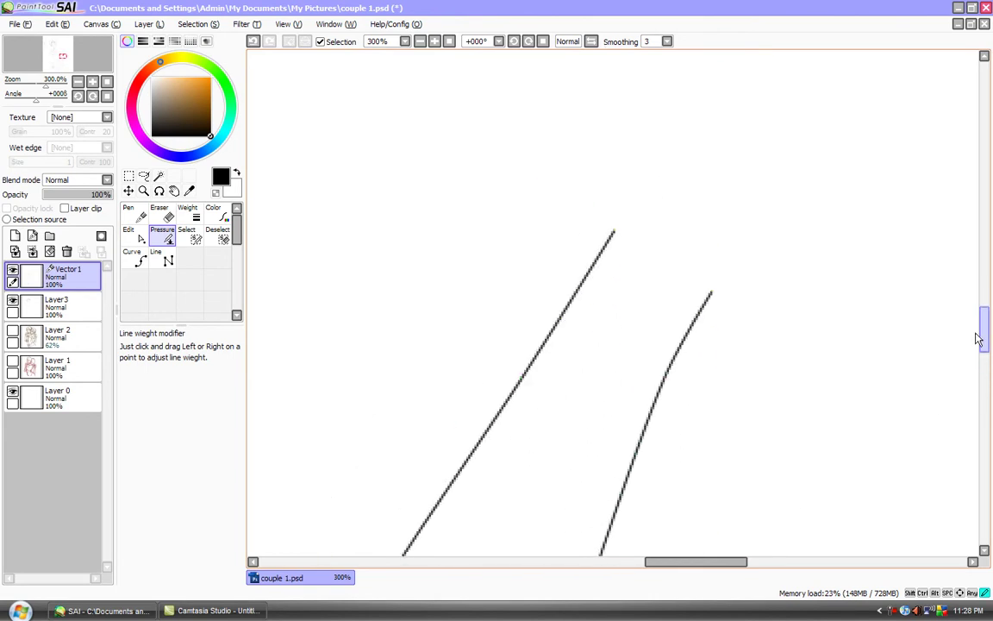
pyautogui.click(613, 231)
pyautogui.moveTo(581, 234)
pyautogui.mouseDown()
pyautogui.moveTo(359, 285)
pyautogui.moveTo(345, 302)
pyautogui.mouseUp()
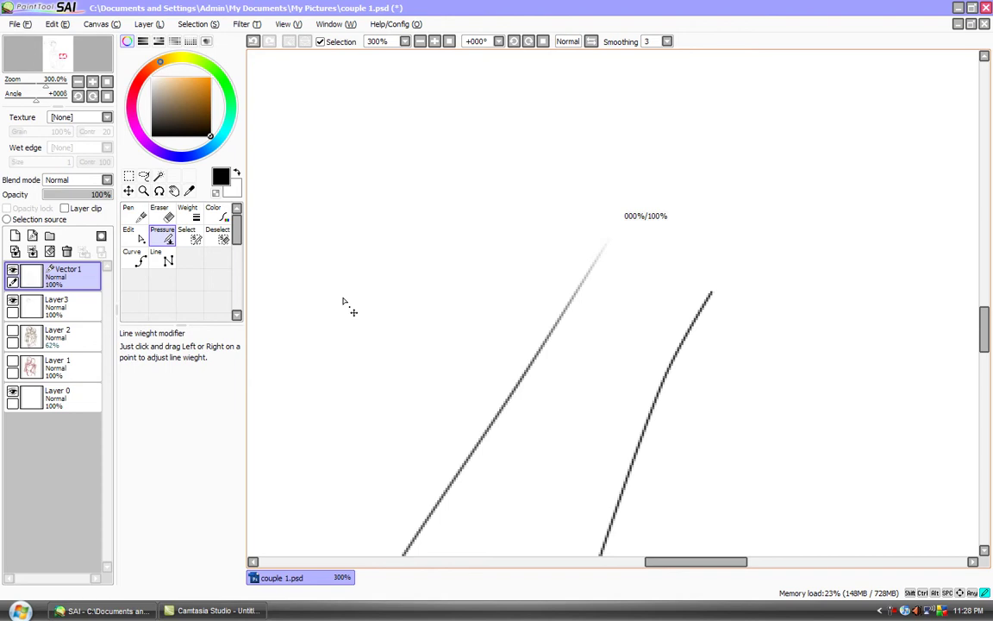
pyautogui.moveTo(351, 295)
pyautogui.mouseDown()
pyautogui.moveTo(835, 275)
pyautogui.moveTo(990, 297)
pyautogui.moveTo(716, 263)
pyautogui.moveTo(448, 264)
pyautogui.moveTo(656, 272)
pyautogui.moveTo(431, 274)
pyautogui.mouseUp()
# Step: Lower the line pressure at the small hooked fold's bend and lower end and at the line tips beside the waist corner
pyautogui.click(421, 42)
pyautogui.click(420, 42)
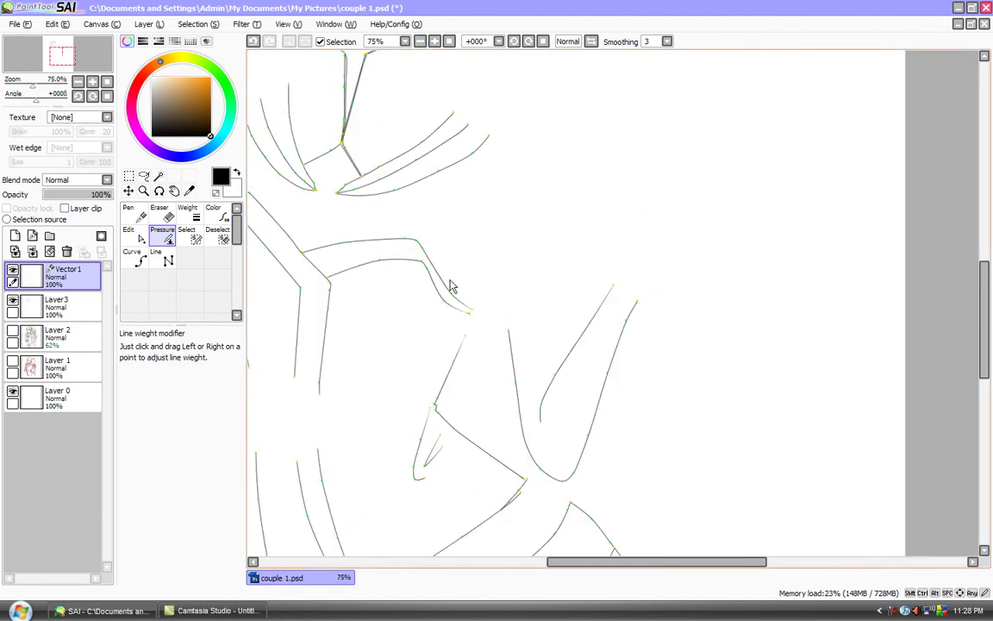
pyautogui.moveTo(610, 564); pyautogui.dragTo(564, 561)
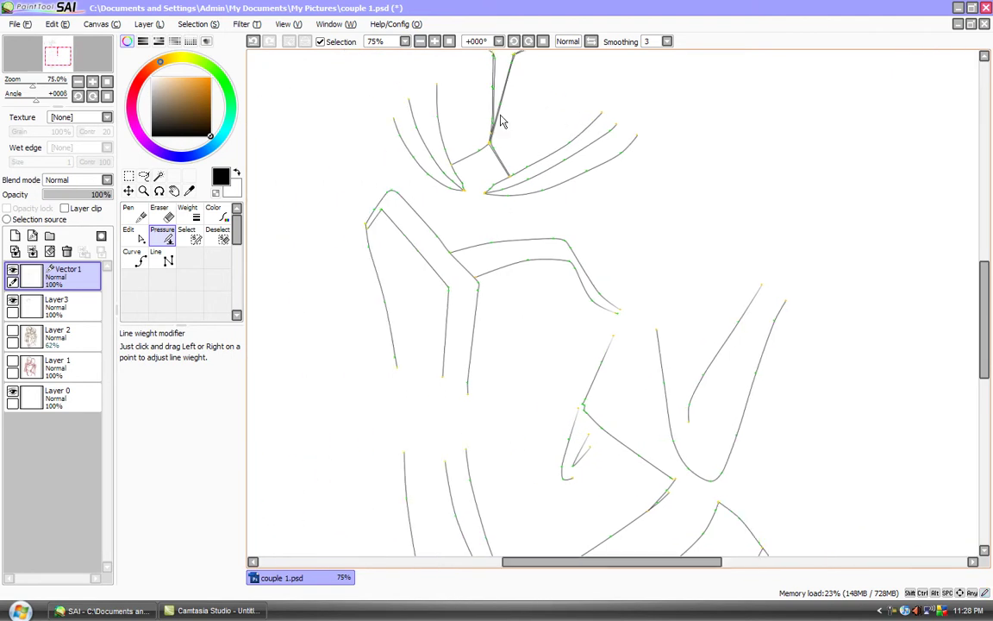
pyautogui.click(436, 41)
pyautogui.click(435, 41)
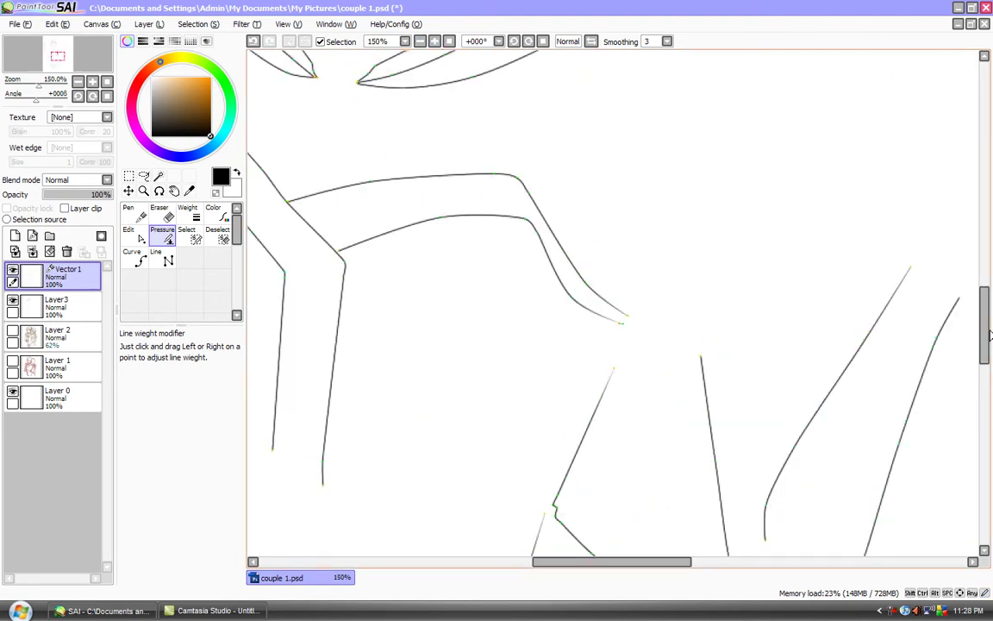
pyautogui.moveTo(982, 330); pyautogui.dragTo(979, 368)
pyautogui.moveTo(511, 342)
pyautogui.mouseDown()
pyautogui.moveTo(413, 343)
pyautogui.moveTo(327, 361)
pyautogui.moveTo(297, 331)
pyautogui.mouseUp()
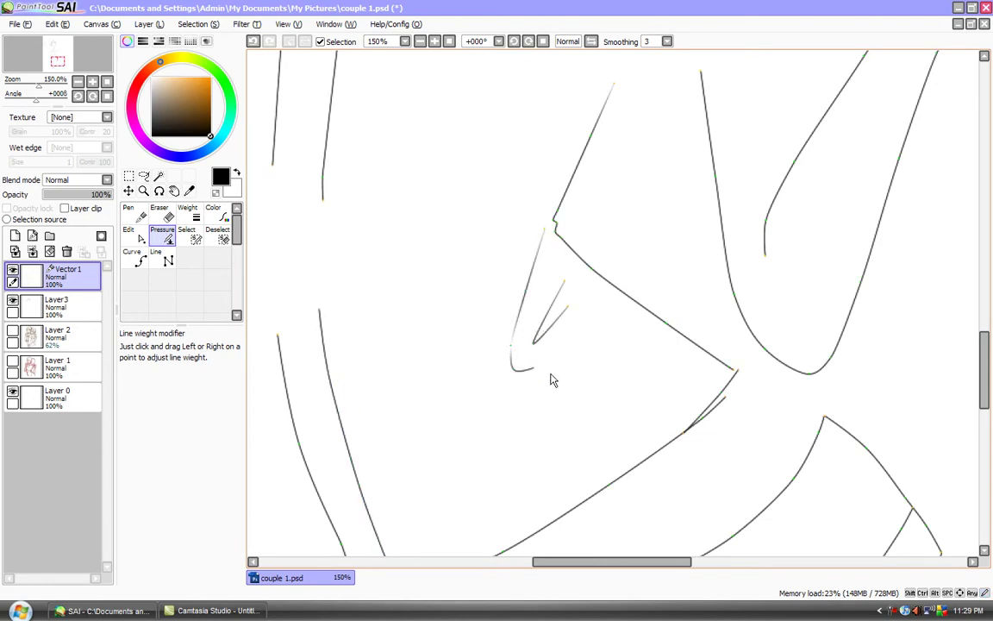
pyautogui.moveTo(544, 377)
pyautogui.mouseDown()
pyautogui.moveTo(493, 366)
pyautogui.moveTo(384, 381)
pyautogui.mouseUp()
pyautogui.moveTo(733, 395)
pyautogui.mouseDown()
pyautogui.moveTo(731, 408)
pyautogui.moveTo(594, 414)
pyautogui.moveTo(532, 441)
pyautogui.mouseUp()
pyautogui.moveTo(738, 371)
pyautogui.mouseDown()
pyautogui.moveTo(599, 395)
pyautogui.moveTo(603, 403)
pyautogui.mouseUp()
# Step: Thin the middle of the diagonal line running from the kinked corner down to the waist
pyautogui.moveTo(631, 564)
pyautogui.mouseDown()
pyautogui.moveTo(623, 567)
pyautogui.moveTo(586, 487)
pyautogui.mouseUp()
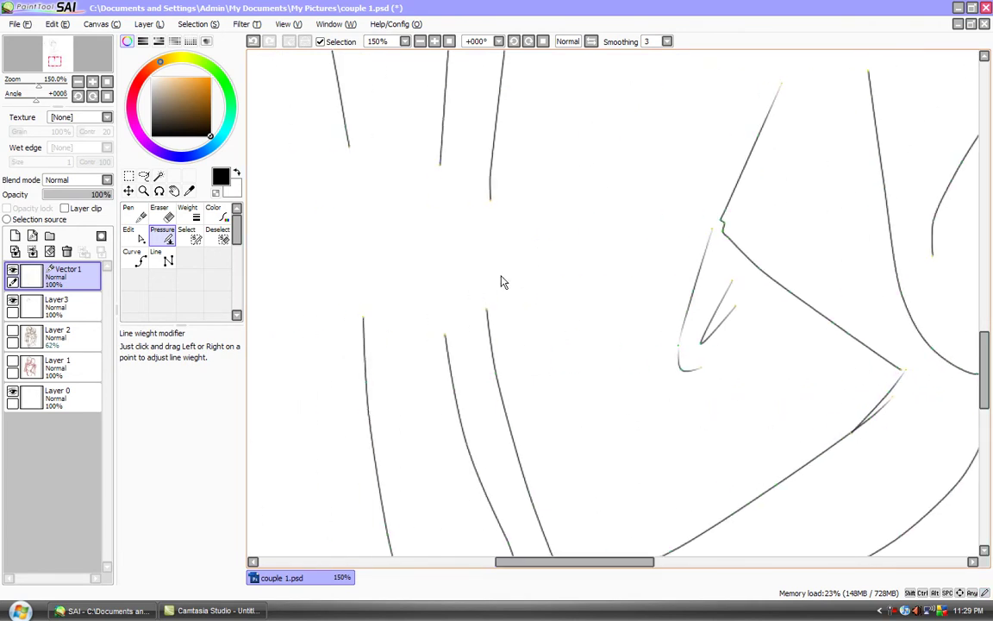
pyautogui.moveTo(981, 376)
pyautogui.mouseDown()
pyautogui.moveTo(981, 363)
pyautogui.moveTo(984, 374)
pyautogui.mouseUp()
pyautogui.moveTo(831, 346); pyautogui.dragTo(709, 365)
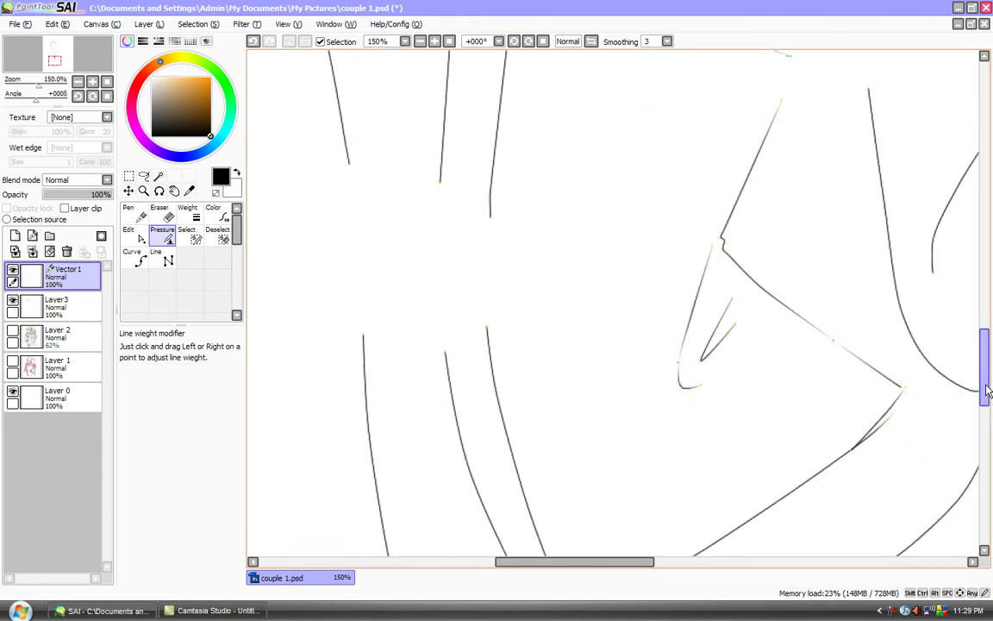
# Step: Raise the pressure around the kinked corner of the side line, and adjust it at the inner end of the lower chest line
pyautogui.moveTo(983, 382); pyautogui.dragTo(972, 367)
pyautogui.moveTo(722, 370); pyautogui.dragTo(726, 371)
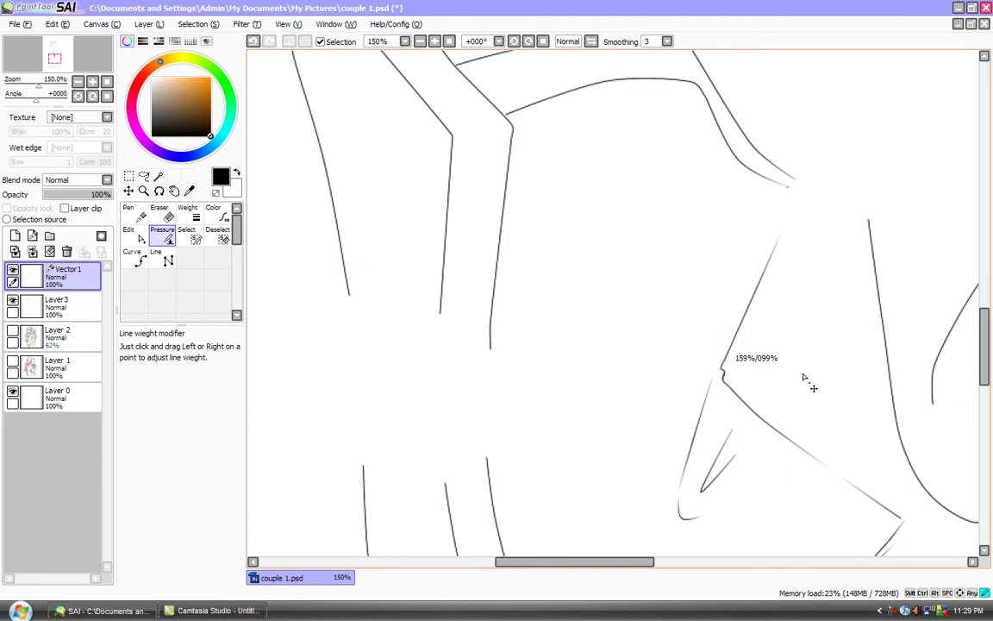
pyautogui.moveTo(825, 375); pyautogui.dragTo(895, 372)
pyautogui.moveTo(727, 385)
pyautogui.mouseDown()
pyautogui.moveTo(830, 363)
pyautogui.moveTo(823, 358)
pyautogui.mouseUp()
pyautogui.moveTo(766, 267); pyautogui.dragTo(853, 352)
pyautogui.moveTo(988, 361)
pyautogui.mouseDown()
pyautogui.moveTo(985, 392)
pyautogui.moveTo(986, 330)
pyautogui.mouseUp()
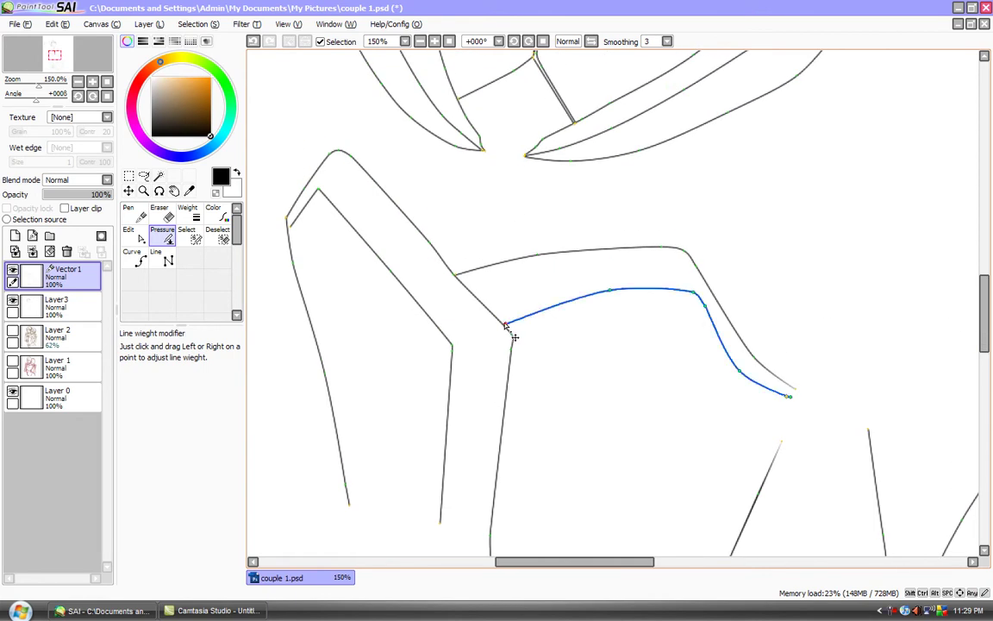
pyautogui.moveTo(507, 324)
pyautogui.mouseDown()
pyautogui.moveTo(399, 308)
pyautogui.moveTo(534, 347)
pyautogui.moveTo(544, 371)
pyautogui.mouseUp()
# Step: Taper the outer tip of the right collar edge and bring its two line endpoints together below the chin
pyautogui.moveTo(983, 315); pyautogui.dragTo(983, 274)
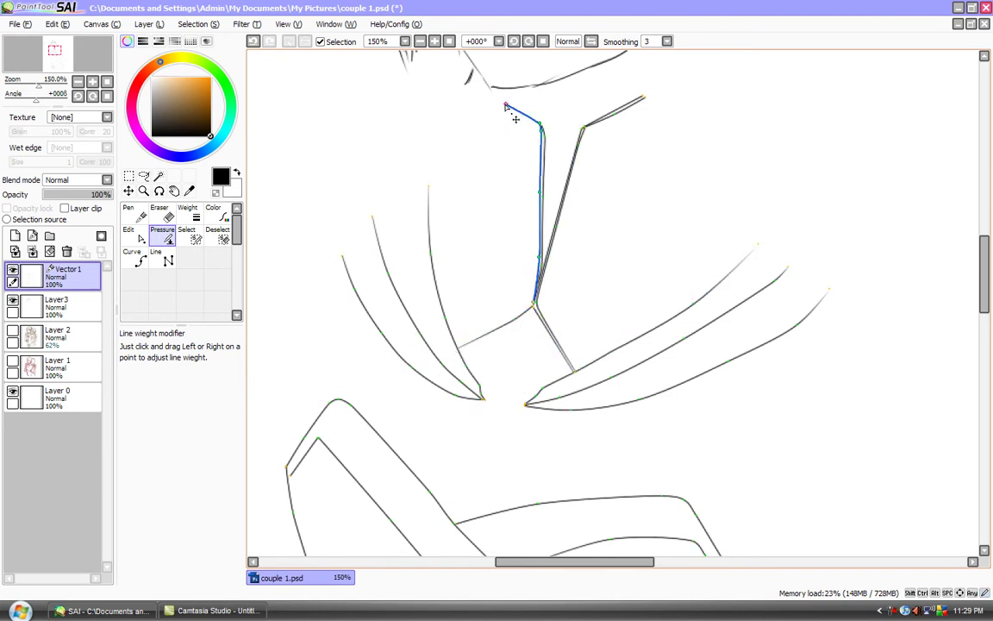
pyautogui.click(433, 41)
pyautogui.moveTo(982, 261); pyautogui.dragTo(979, 249)
pyautogui.moveTo(491, 246)
pyautogui.mouseDown()
pyautogui.moveTo(506, 228)
pyautogui.moveTo(495, 247)
pyautogui.mouseUp()
pyautogui.moveTo(651, 224); pyautogui.dragTo(536, 219)
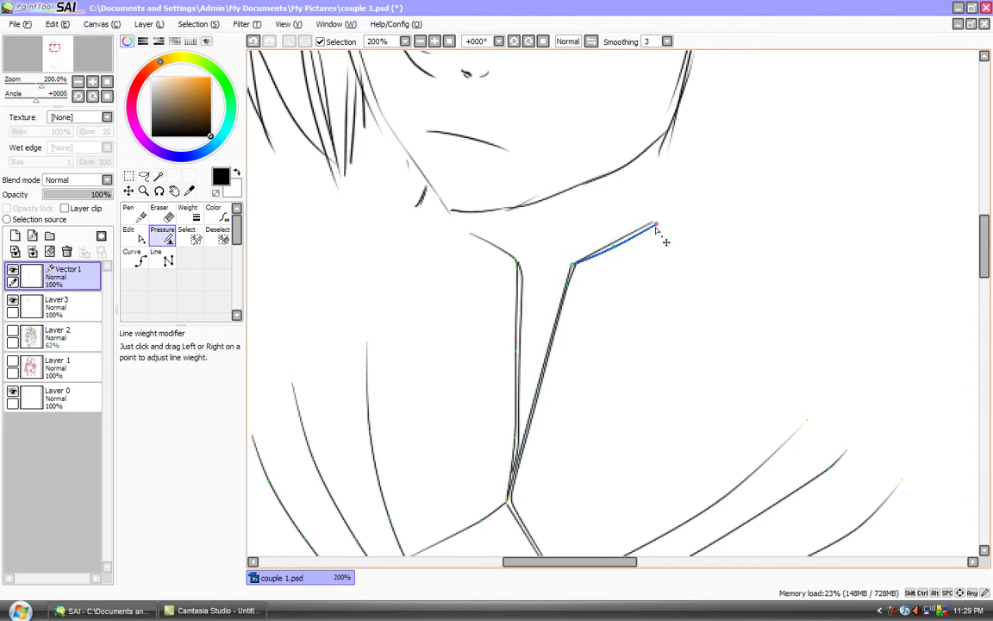
pyautogui.moveTo(653, 222)
pyautogui.keyDown('ctrl'); pyautogui.mouseDown()
pyautogui.moveTo(607, 202)
pyautogui.moveTo(677, 229)
pyautogui.moveTo(574, 266)
pyautogui.moveTo(618, 203)
pyautogui.moveTo(655, 221)
pyautogui.mouseUp(); pyautogui.keyUp('ctrl')
pyautogui.keyDown('ctrl'); pyautogui.moveTo(493, 245); pyautogui.dragTo(504, 312); pyautogui.keyUp('ctrl')
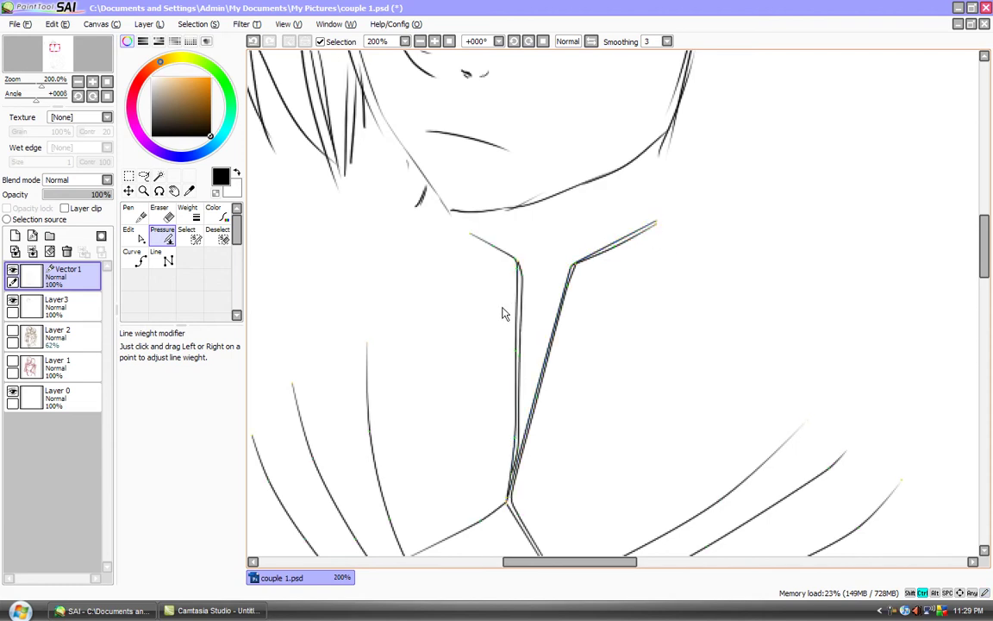
# Step: Try thickening the long vertical line on the lower body with the Weight tool at size 20, and undo it
pyautogui.click(196, 218)
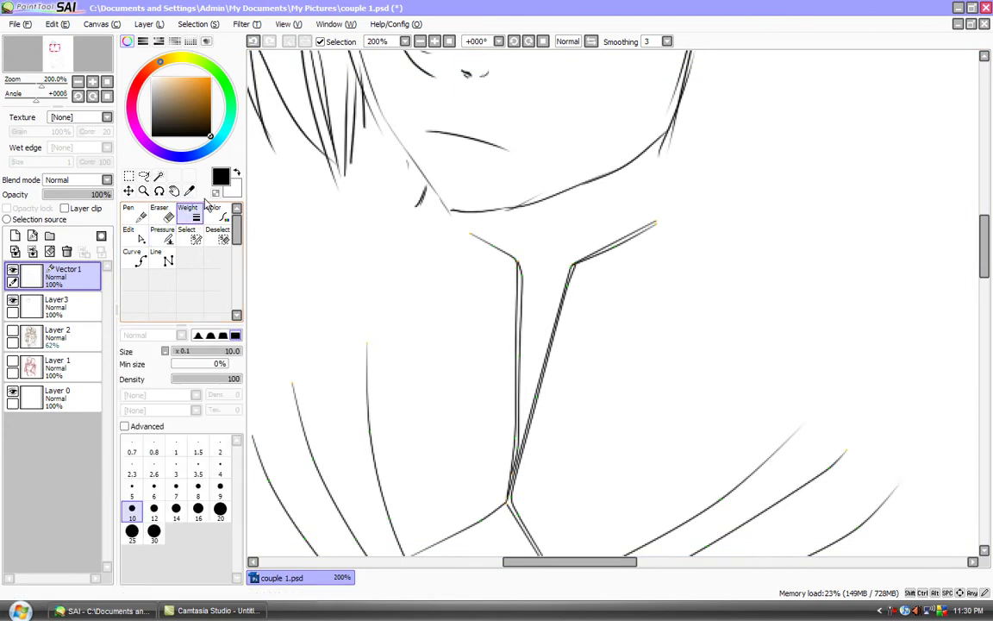
pyautogui.click(221, 513)
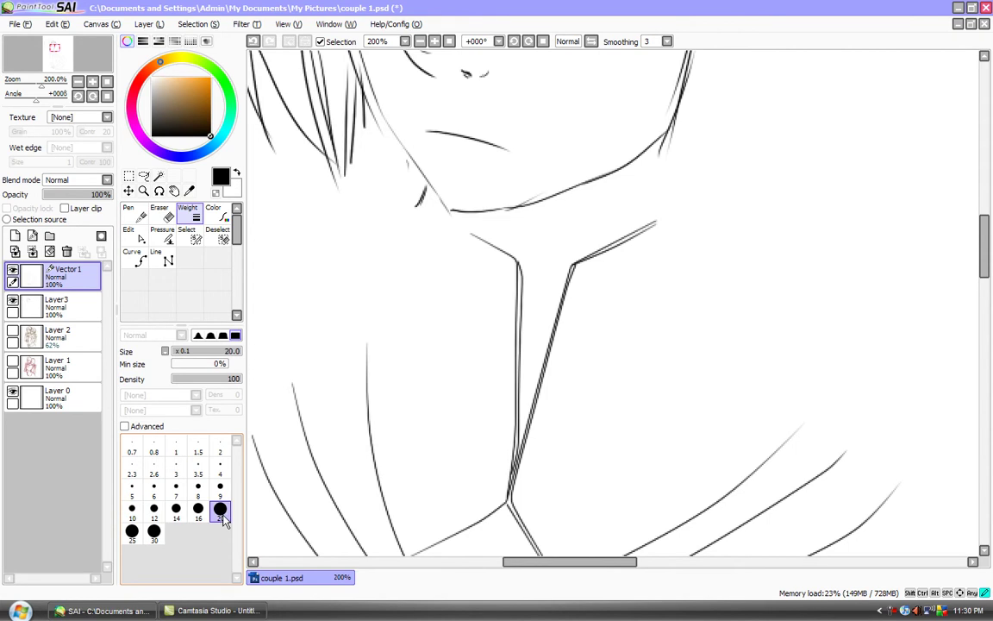
pyautogui.moveTo(985, 253)
pyautogui.mouseDown()
pyautogui.moveTo(982, 321)
pyautogui.moveTo(962, 361)
pyautogui.moveTo(962, 341)
pyautogui.moveTo(983, 335)
pyautogui.moveTo(983, 343)
pyautogui.mouseUp()
pyautogui.click(451, 390)
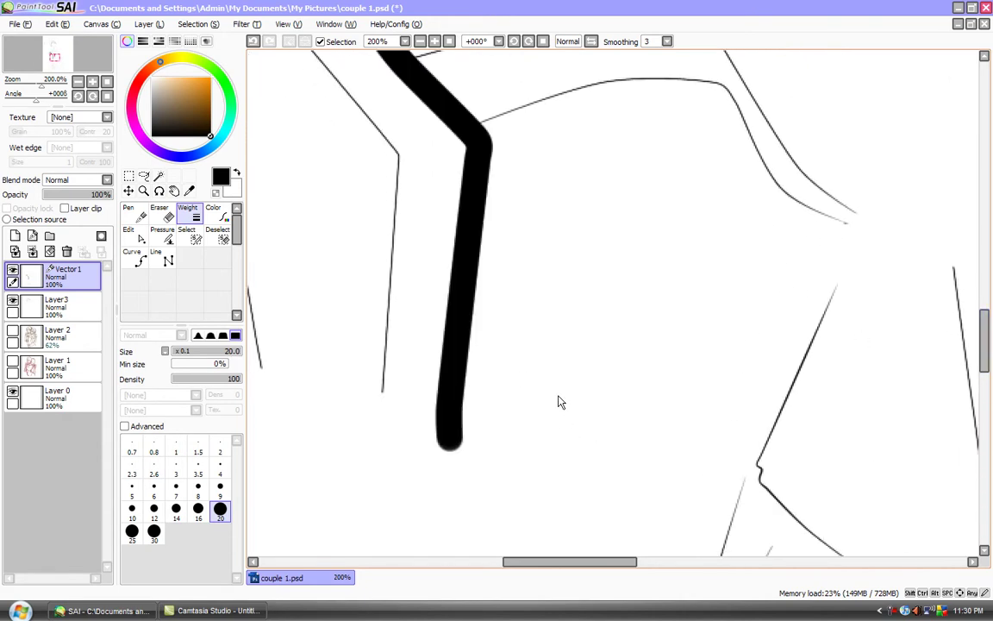
pyautogui.hotkey('ctrl', 'z')
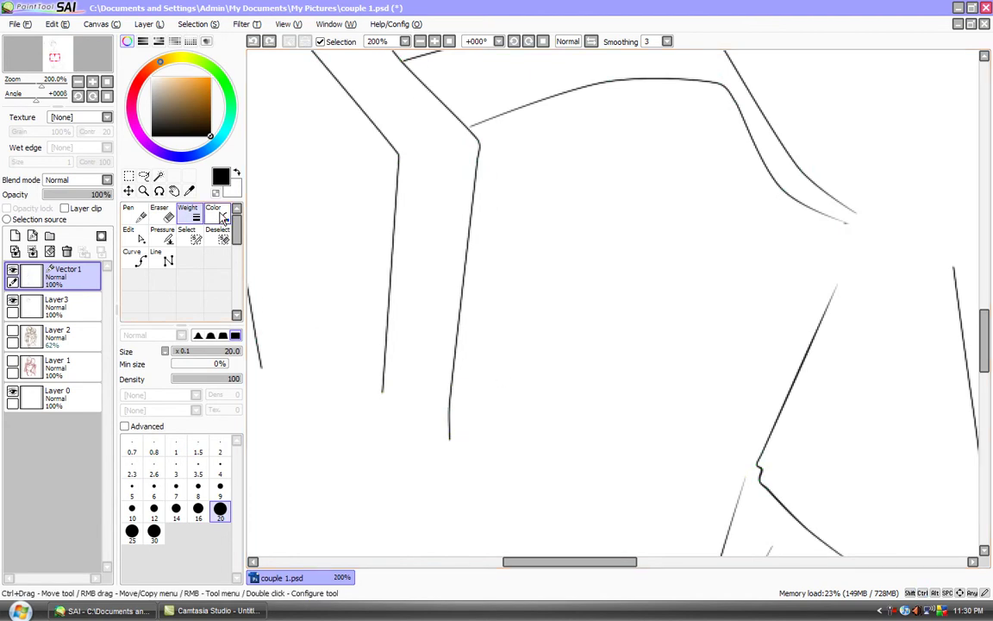
# Step: Try recoloring the same long vertical line bright orange with the vector Color tool, and undo it
pyautogui.click(222, 217)
pyautogui.moveTo(195, 90); pyautogui.dragTo(221, 70)
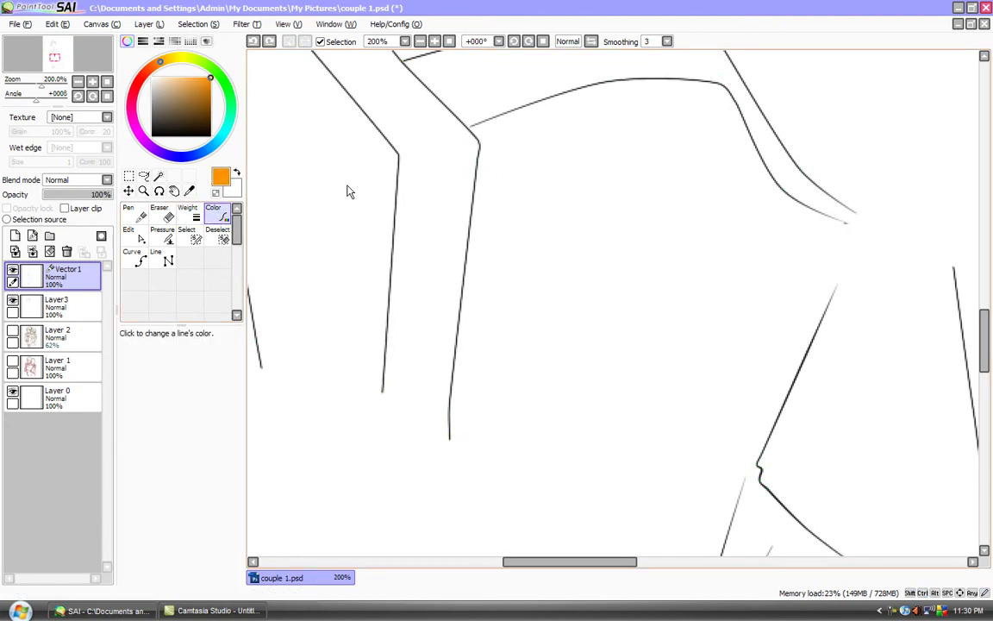
pyautogui.click(460, 321)
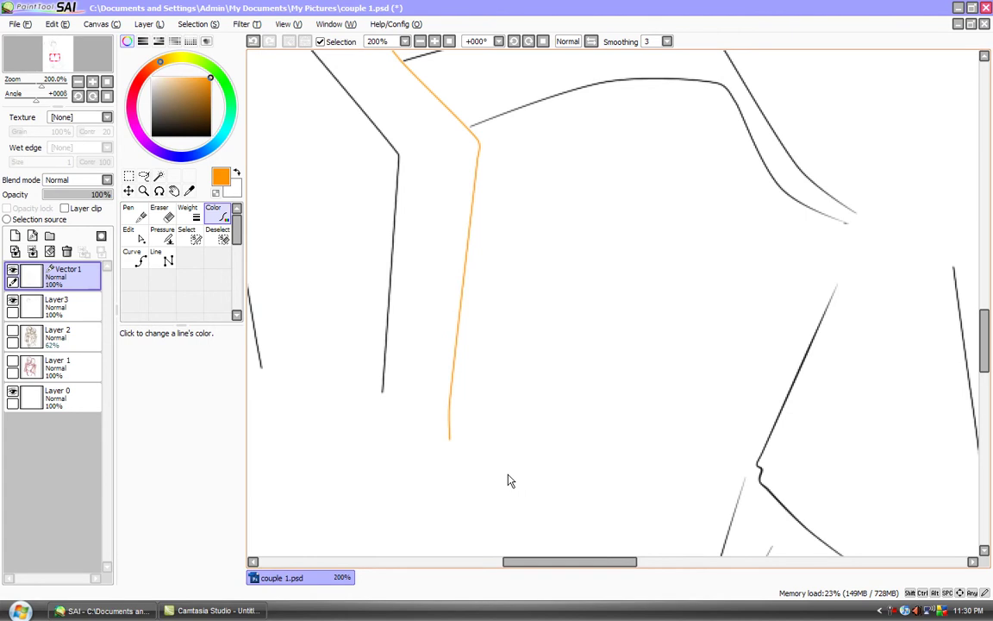
pyautogui.hotkey('ctrl', 'z')
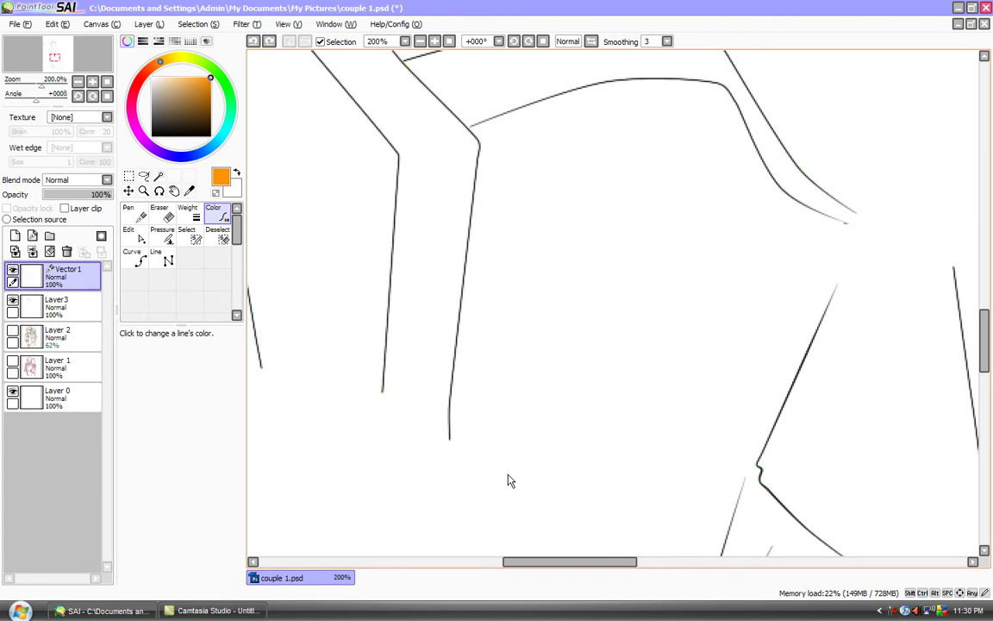
# Step: Hide and reshow the Vector1 layer to check which linework it holds, and return to the face
pyautogui.click(9, 270)
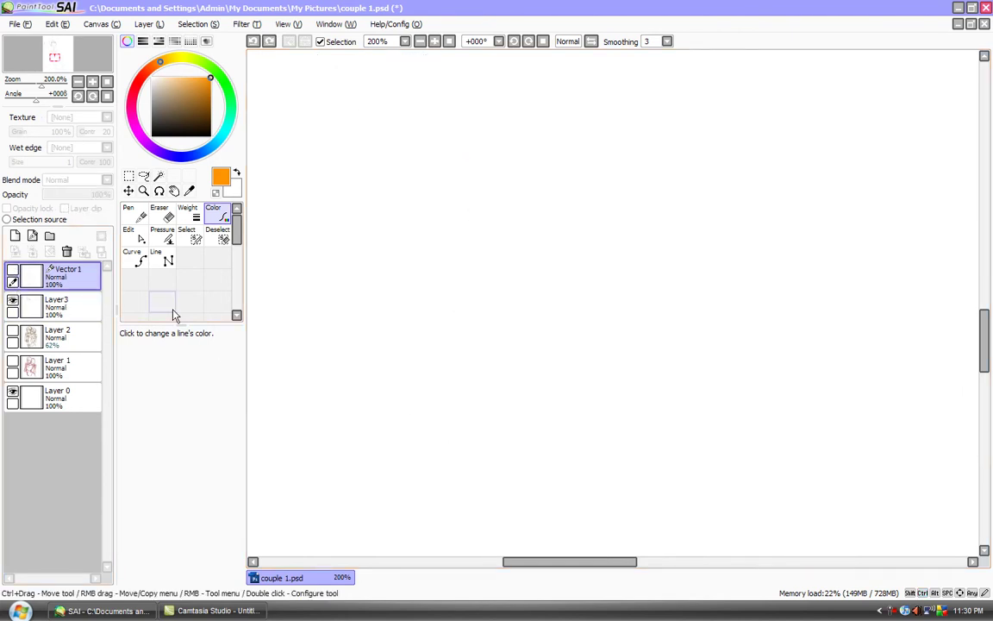
pyautogui.click(13, 270)
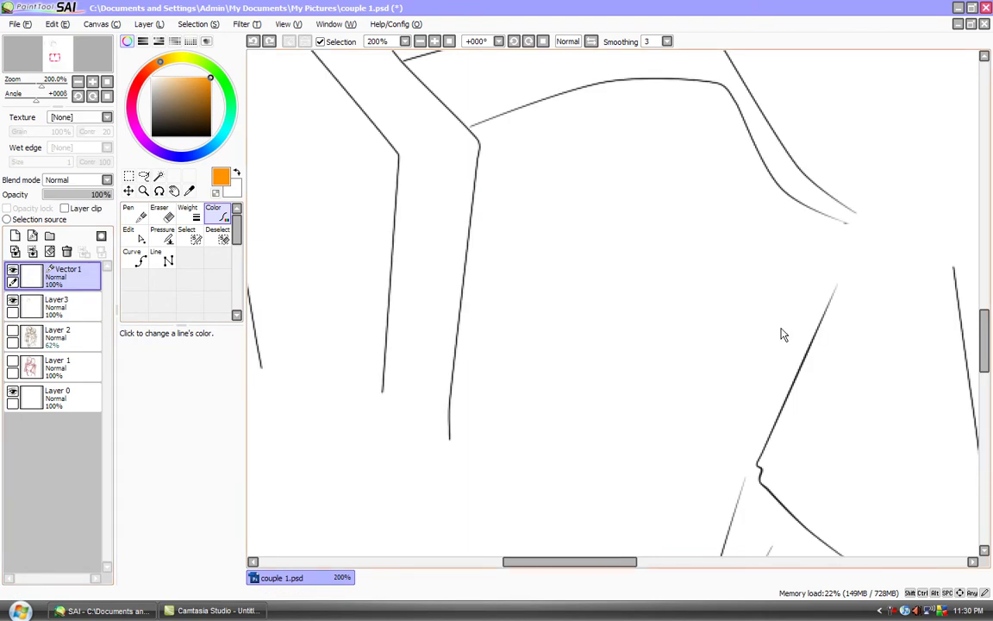
pyautogui.moveTo(990, 362)
pyautogui.mouseDown()
pyautogui.moveTo(987, 400)
pyautogui.moveTo(987, 280)
pyautogui.moveTo(969, 221)
pyautogui.moveTo(950, 204)
pyautogui.moveTo(958, 214)
pyautogui.moveTo(948, 226)
pyautogui.mouseUp()
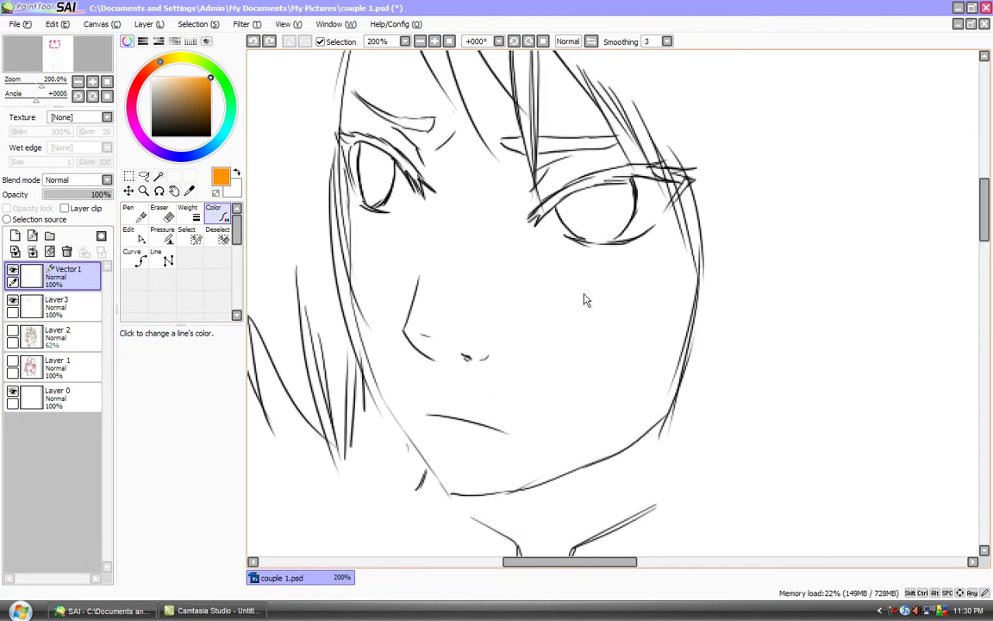
# Step: Select Layer3, browse its brush tools, and try an orange Marker stroke beside the face before undoing it
pyautogui.click(74, 310)
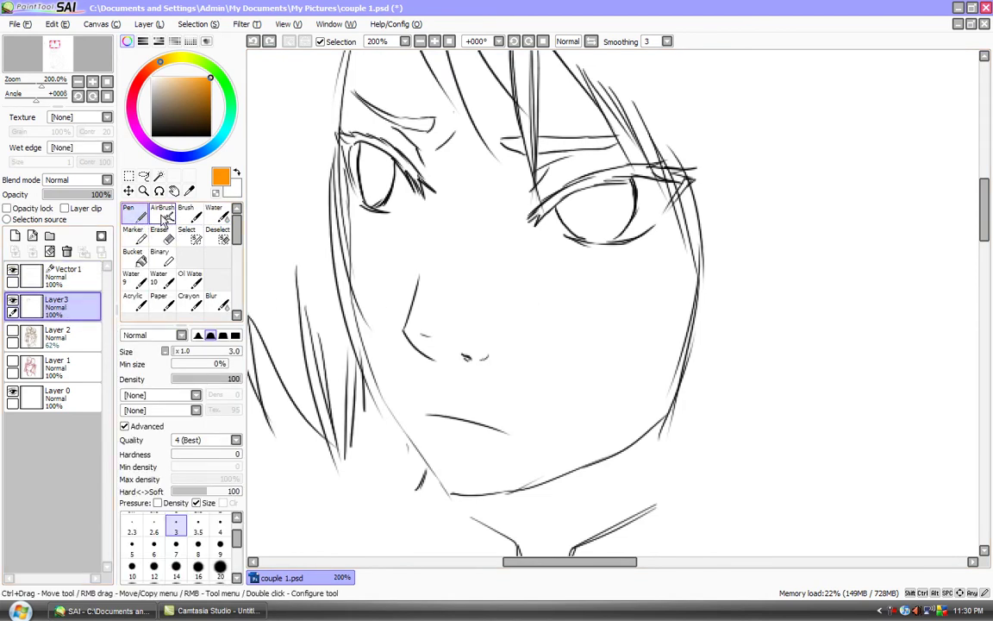
pyautogui.click(166, 217)
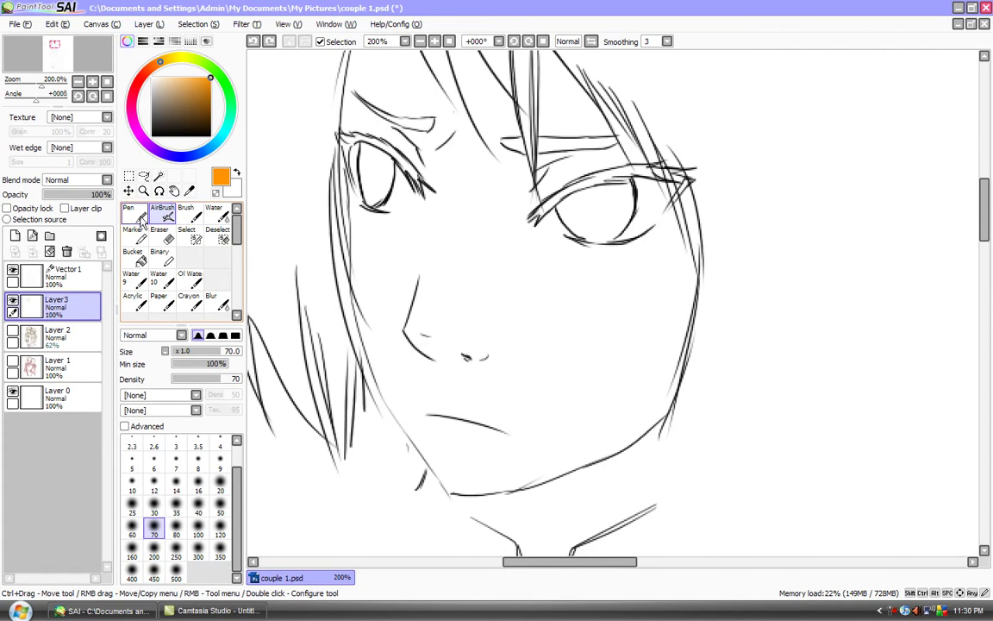
pyautogui.click(186, 215)
pyautogui.click(220, 216)
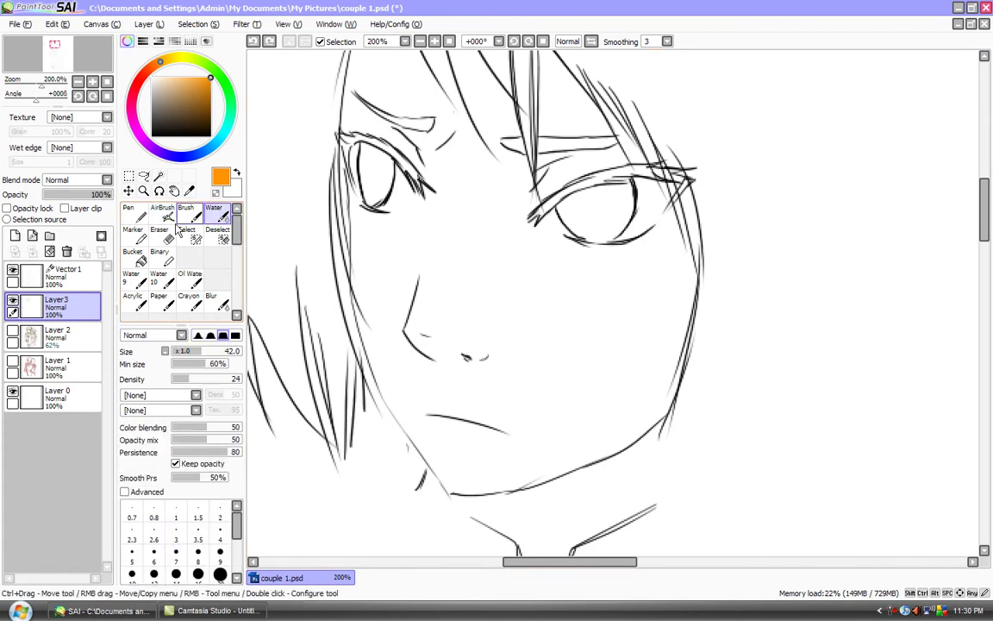
pyautogui.click(132, 233)
pyautogui.moveTo(778, 244)
pyautogui.mouseDown()
pyautogui.moveTo(780, 283)
pyautogui.moveTo(807, 343)
pyautogui.moveTo(784, 342)
pyautogui.mouseUp()
pyautogui.hotkey('ctrl', 'z')
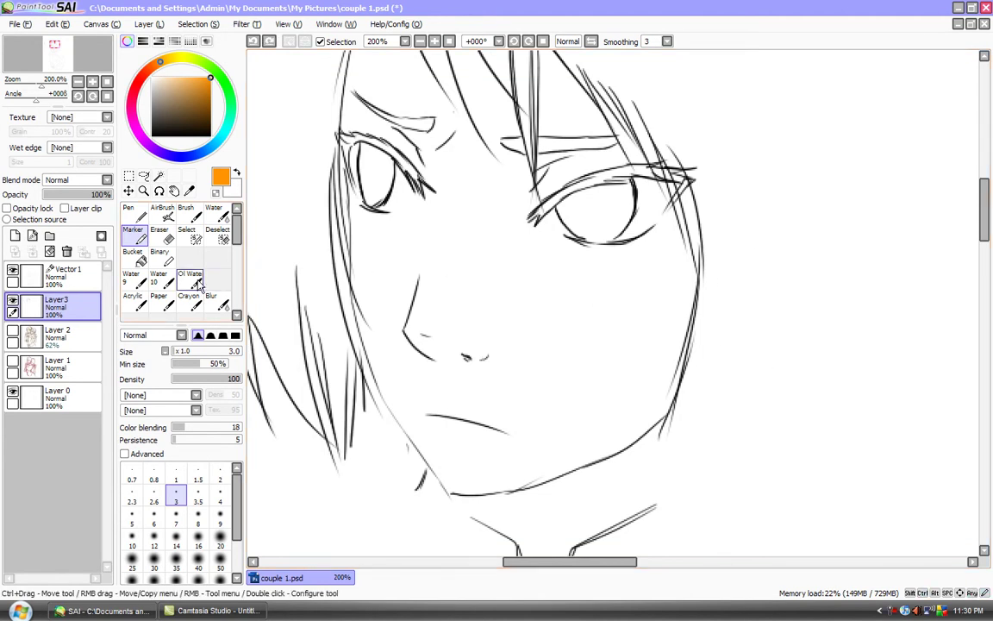
# Step: Try a short orange Pen stroke at size 3 in the blank area beside the hair, and undo it
pyautogui.click(131, 213)
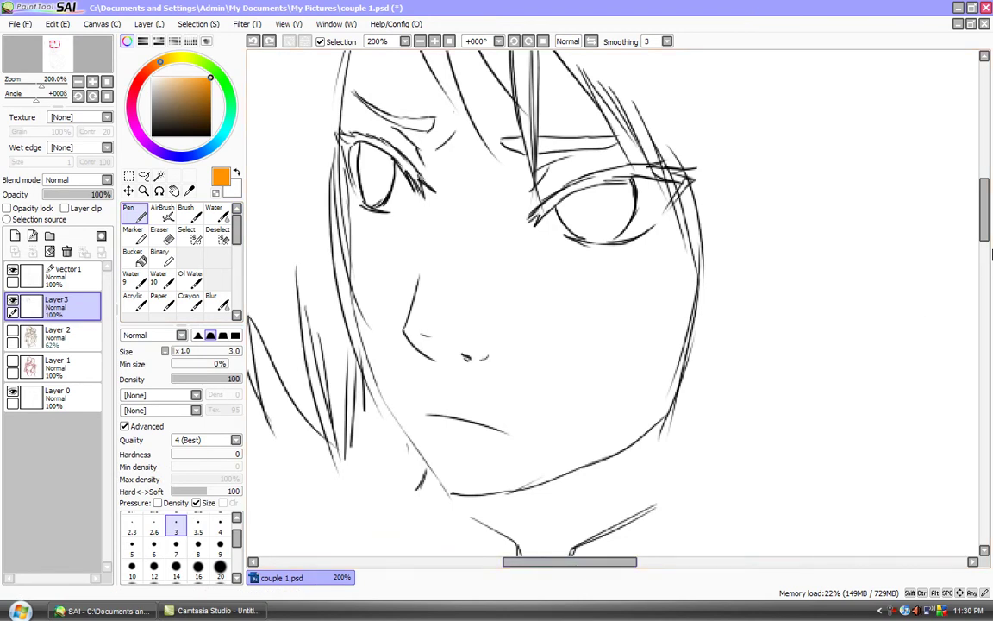
pyautogui.moveTo(990, 232)
pyautogui.mouseDown()
pyautogui.moveTo(982, 182)
pyautogui.moveTo(981, 234)
pyautogui.moveTo(982, 194)
pyautogui.moveTo(981, 226)
pyautogui.mouseUp()
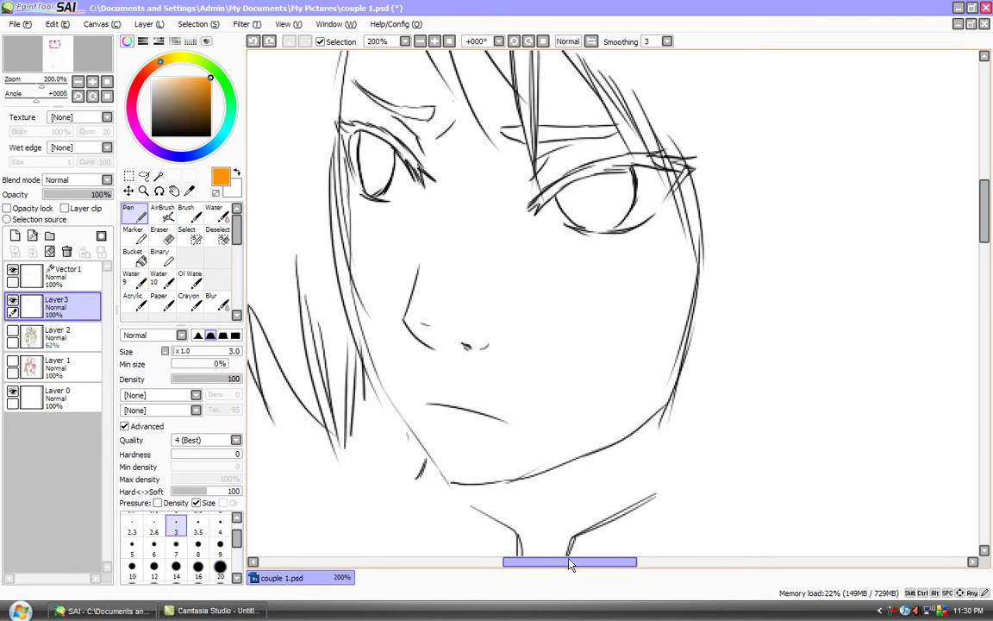
pyautogui.moveTo(570, 559)
pyautogui.mouseDown()
pyautogui.moveTo(463, 585)
pyautogui.moveTo(487, 586)
pyautogui.moveTo(478, 584)
pyautogui.mouseUp()
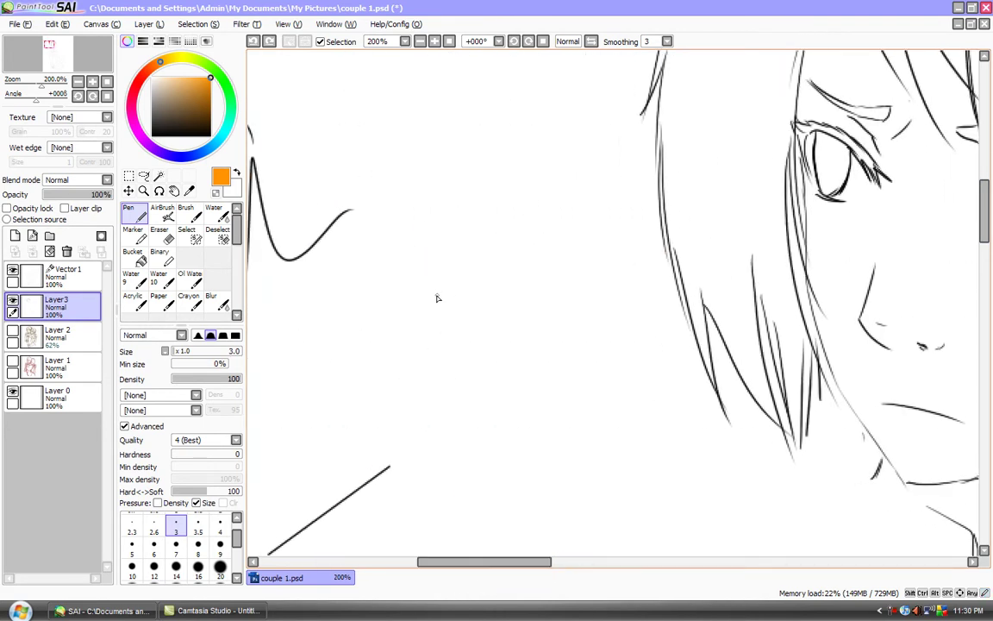
pyautogui.moveTo(435, 301); pyautogui.dragTo(494, 258)
pyautogui.hotkey('ctrl', 'z')
# Step: Draw a practice eye in black with lid lines, iris and pupil in the blank area beside the hair
pyautogui.moveTo(208, 130); pyautogui.dragTo(249, 160)
pyautogui.moveTo(460, 296)
pyautogui.mouseDown()
pyautogui.moveTo(459, 311)
pyautogui.moveTo(534, 268)
pyautogui.mouseUp()
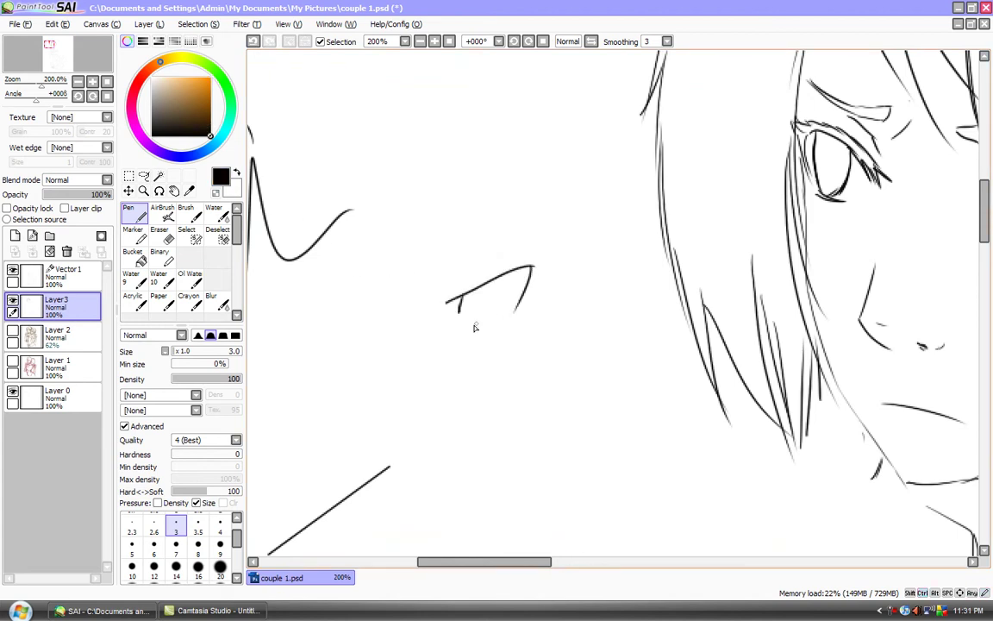
pyautogui.moveTo(471, 325); pyautogui.dragTo(532, 268)
pyautogui.moveTo(445, 302); pyautogui.dragTo(538, 262)
pyautogui.moveTo(470, 293)
pyautogui.mouseDown()
pyautogui.moveTo(488, 316)
pyautogui.moveTo(500, 313)
pyautogui.mouseUp()
pyautogui.moveTo(510, 274)
pyautogui.mouseDown()
pyautogui.moveTo(501, 315)
pyautogui.moveTo(513, 276)
pyautogui.moveTo(497, 312)
pyautogui.moveTo(482, 287)
pyautogui.moveTo(517, 289)
pyautogui.mouseUp()
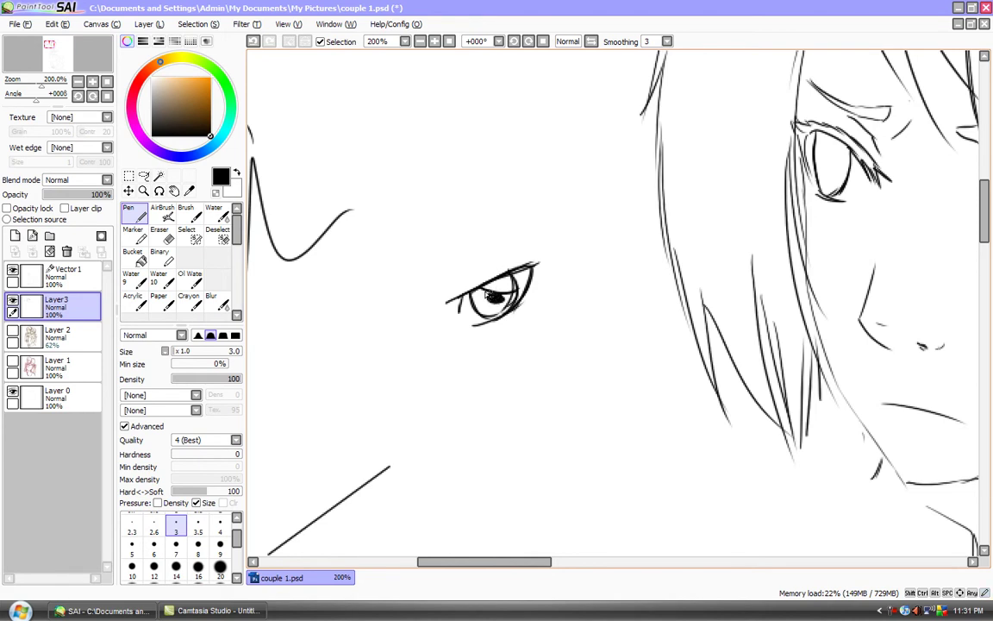
# Step: Add an eyelid crease, corner lashes and short lower-lid strokes to the practice eye
pyautogui.moveTo(442, 284); pyautogui.dragTo(506, 256)
pyautogui.moveTo(444, 296); pyautogui.dragTo(457, 308)
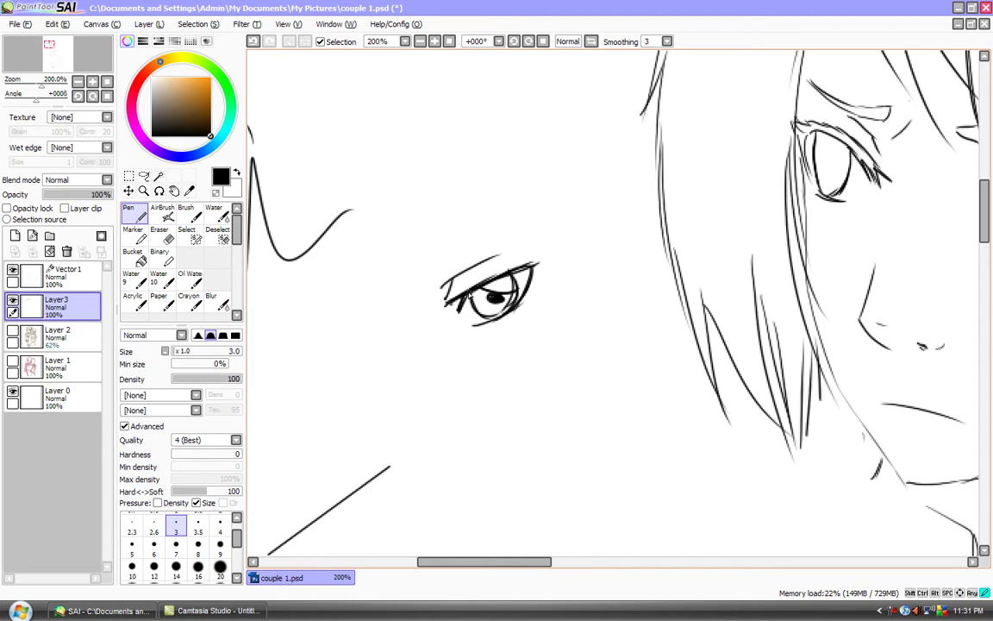
pyautogui.moveTo(542, 254); pyautogui.dragTo(514, 270)
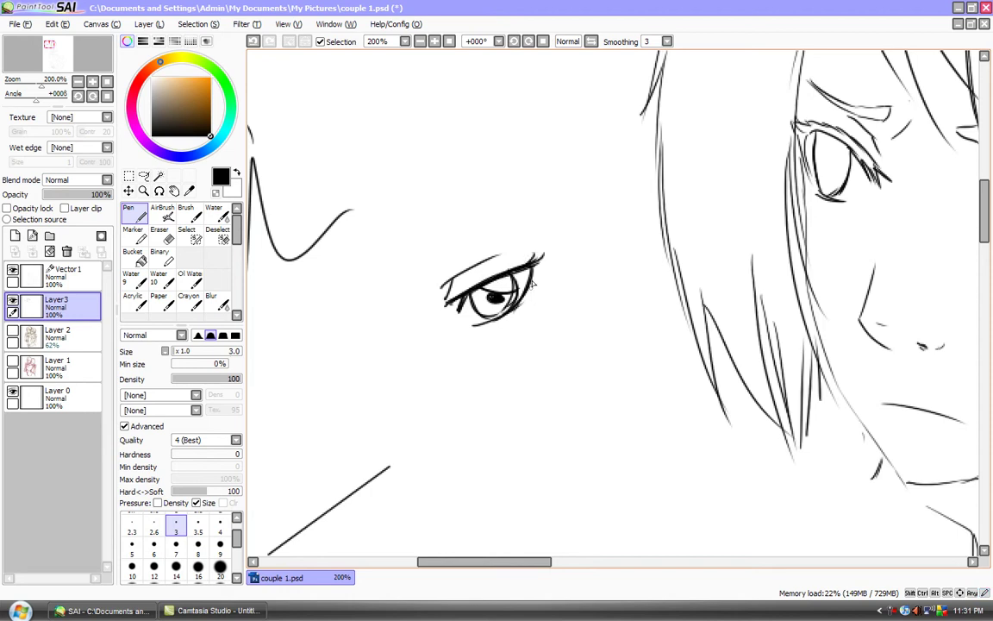
pyautogui.moveTo(464, 339); pyautogui.dragTo(503, 319)
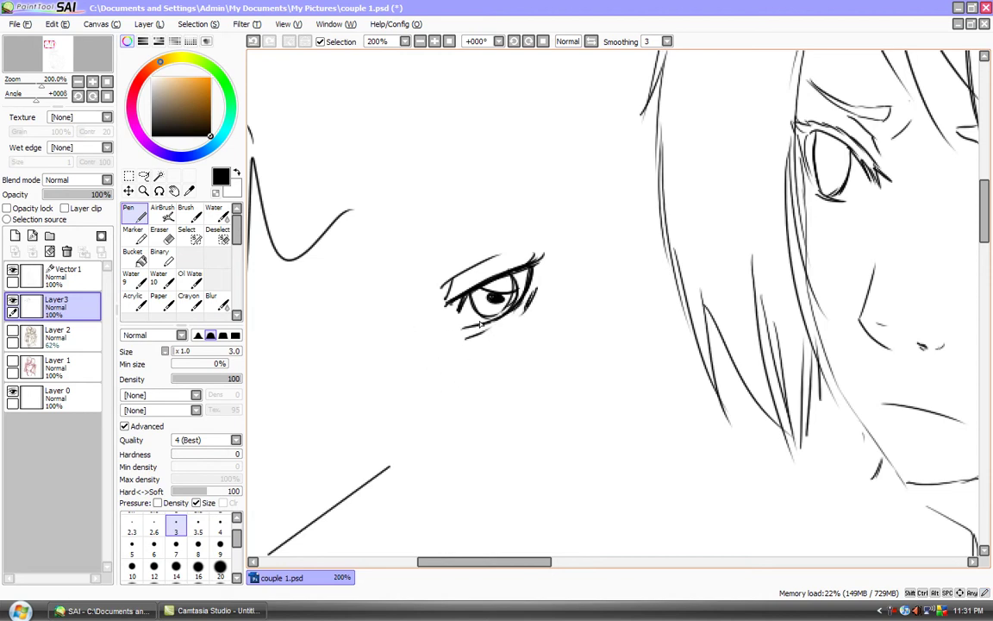
# Step: Draw a thick, filled eyebrow above the practice eye and a small nose-bridge curve beside it
pyautogui.moveTo(428, 296)
pyautogui.mouseDown()
pyautogui.moveTo(477, 235)
pyautogui.moveTo(510, 222)
pyautogui.mouseUp()
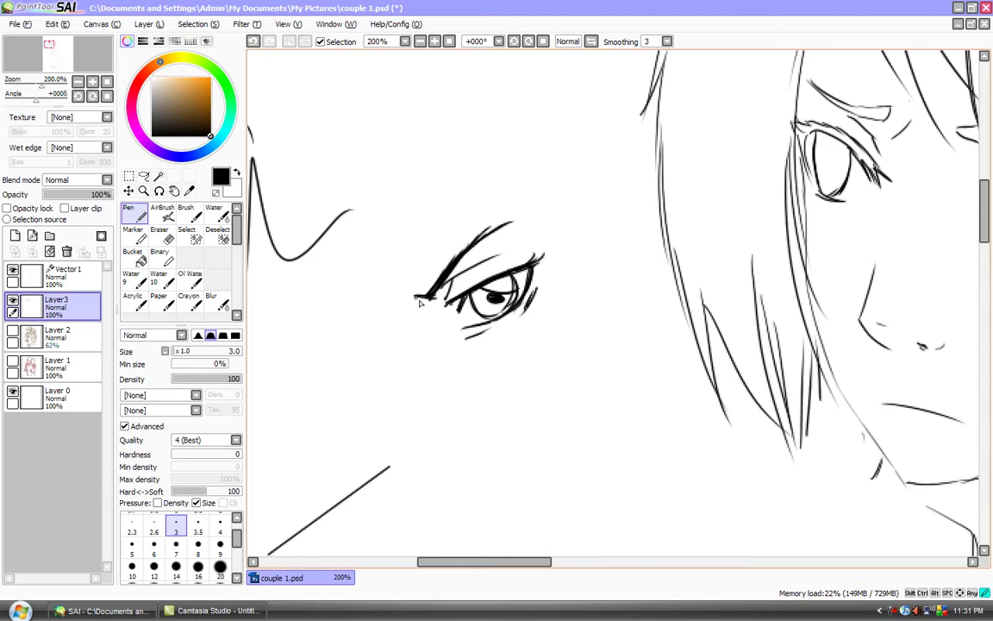
pyautogui.moveTo(433, 299); pyautogui.dragTo(457, 261)
pyautogui.moveTo(396, 294); pyautogui.dragTo(417, 302)
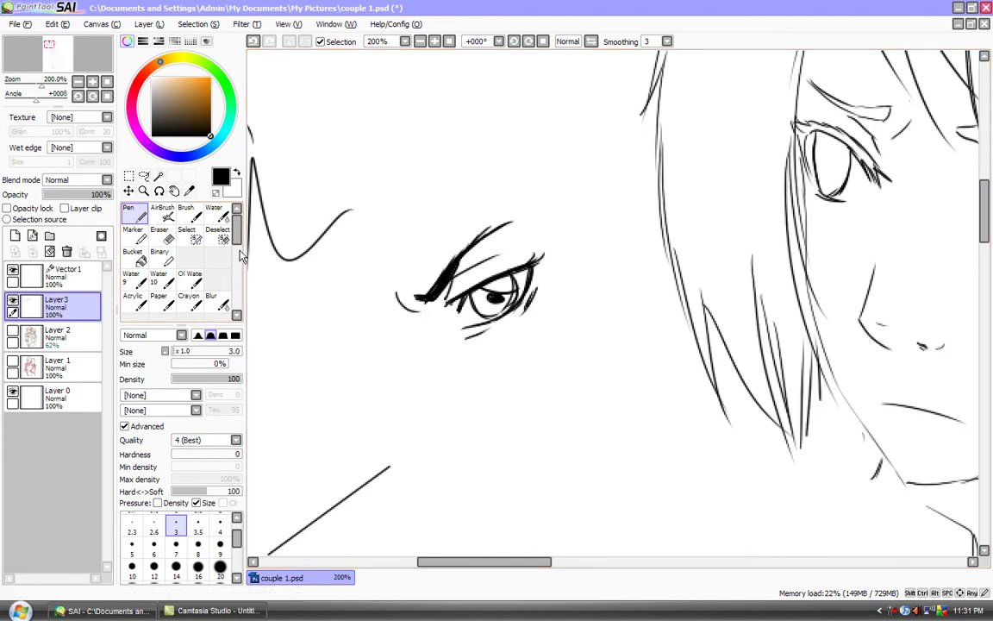
# Step: Set the Pen to the hardest edge shape and draw a thick diagonal test line below the practice eye
pyautogui.click(198, 335)
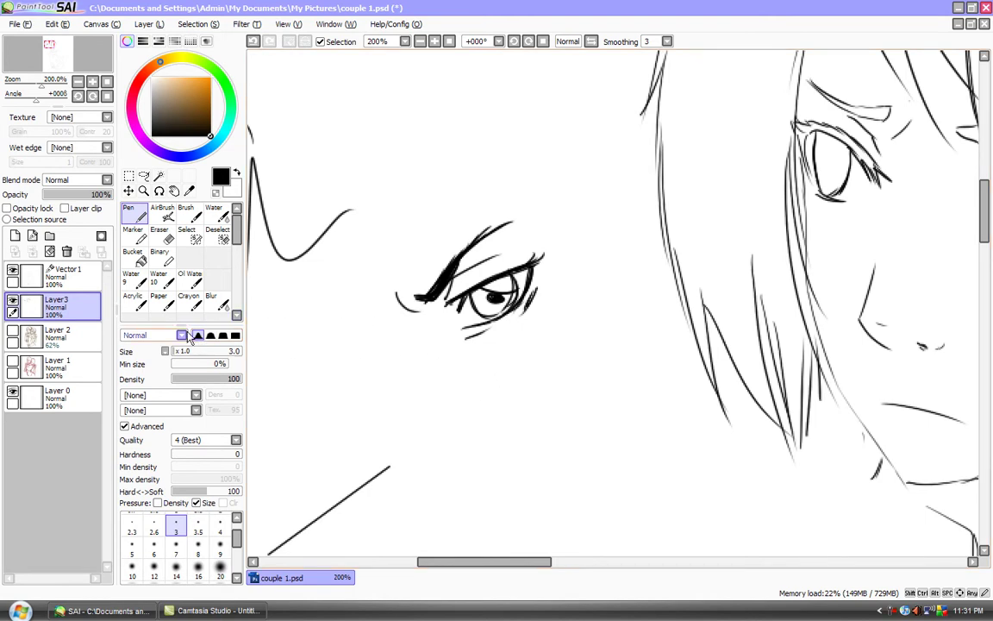
pyautogui.click(235, 337)
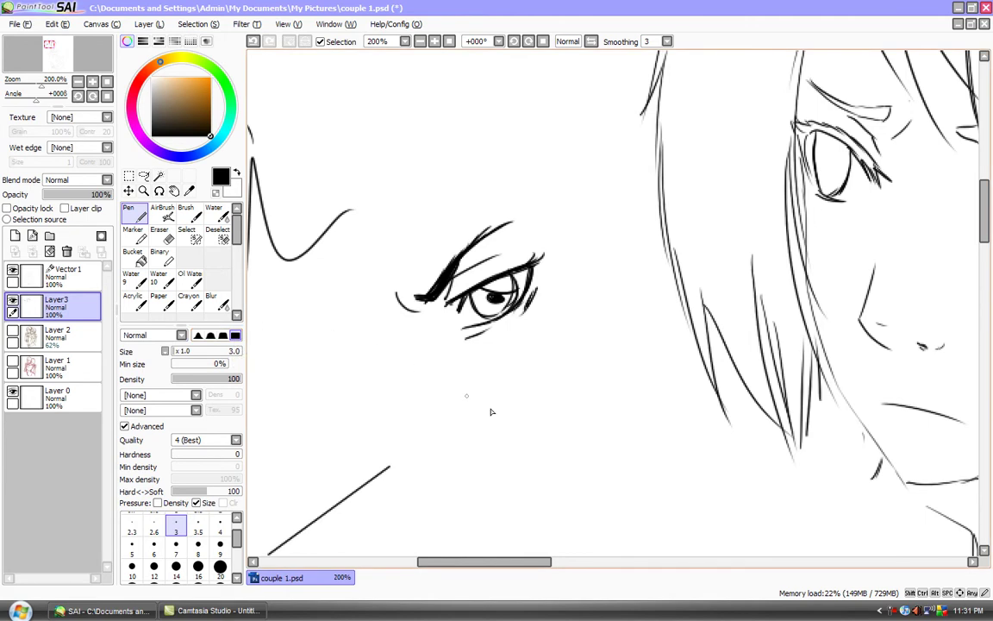
pyautogui.moveTo(473, 376); pyautogui.dragTo(564, 341)
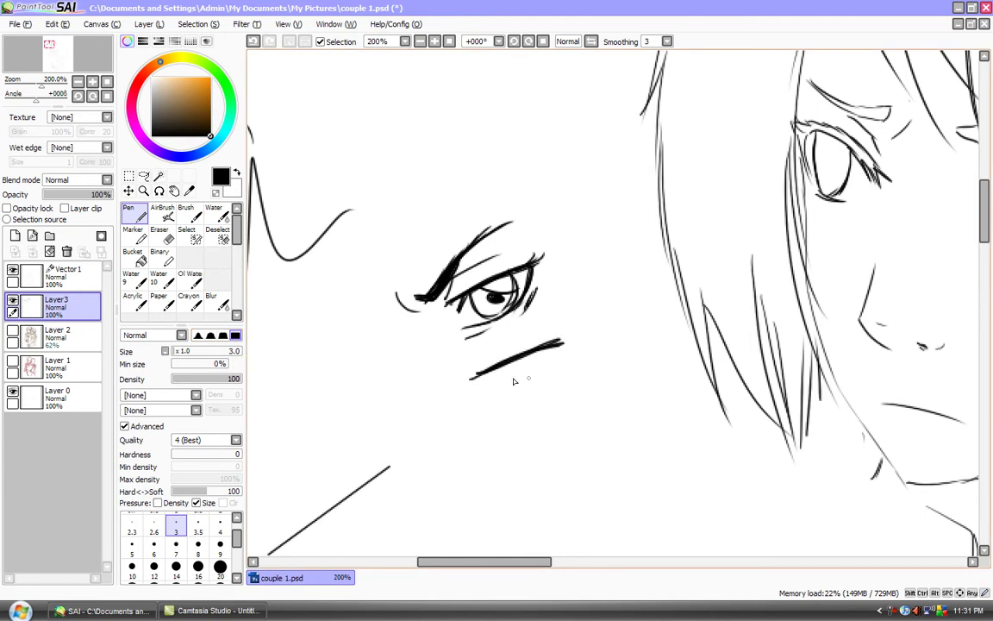
# Step: Set the Pen to the softest edge shape and draw thin curves, a circle and a handwritten name above the eye
pyautogui.click(198, 335)
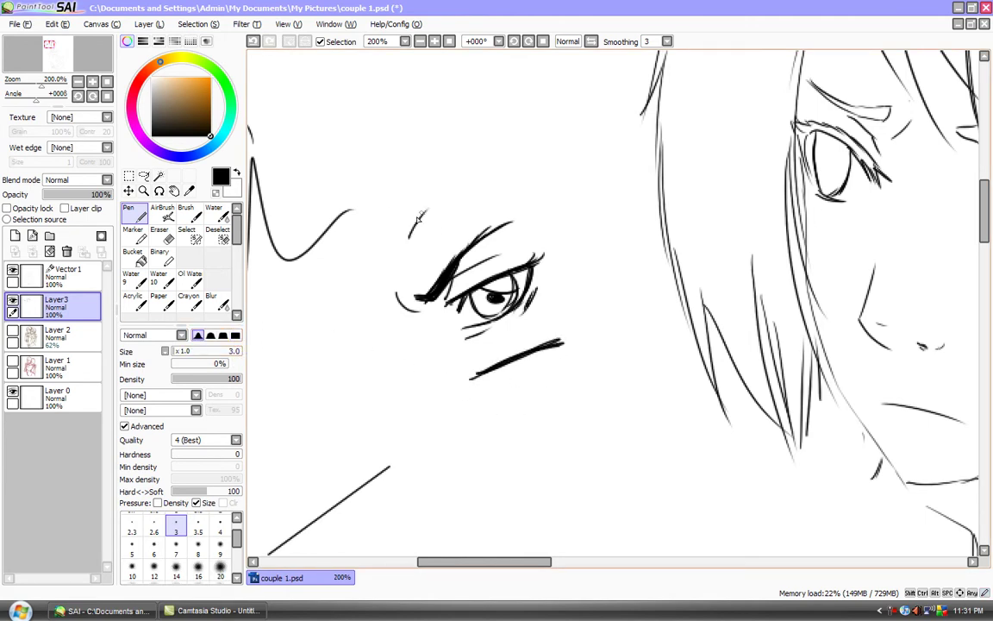
pyautogui.moveTo(408, 233)
pyautogui.mouseDown()
pyautogui.moveTo(535, 307)
pyautogui.moveTo(512, 323)
pyautogui.moveTo(513, 185)
pyautogui.mouseUp()
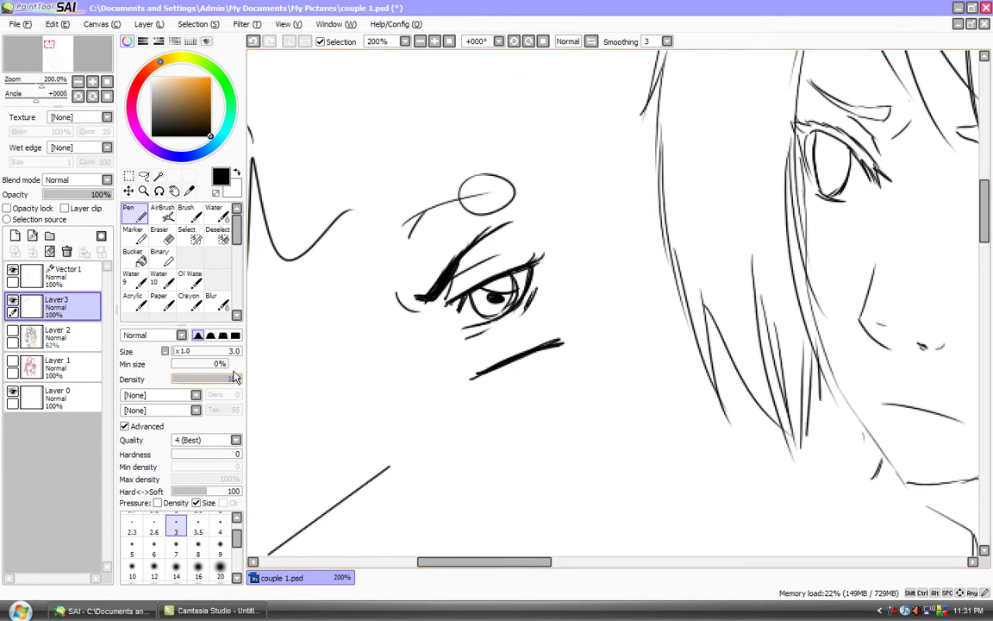
pyautogui.moveTo(399, 155)
pyautogui.mouseDown()
pyautogui.moveTo(373, 164)
pyautogui.moveTo(406, 177)
pyautogui.moveTo(493, 147)
pyautogui.mouseUp()
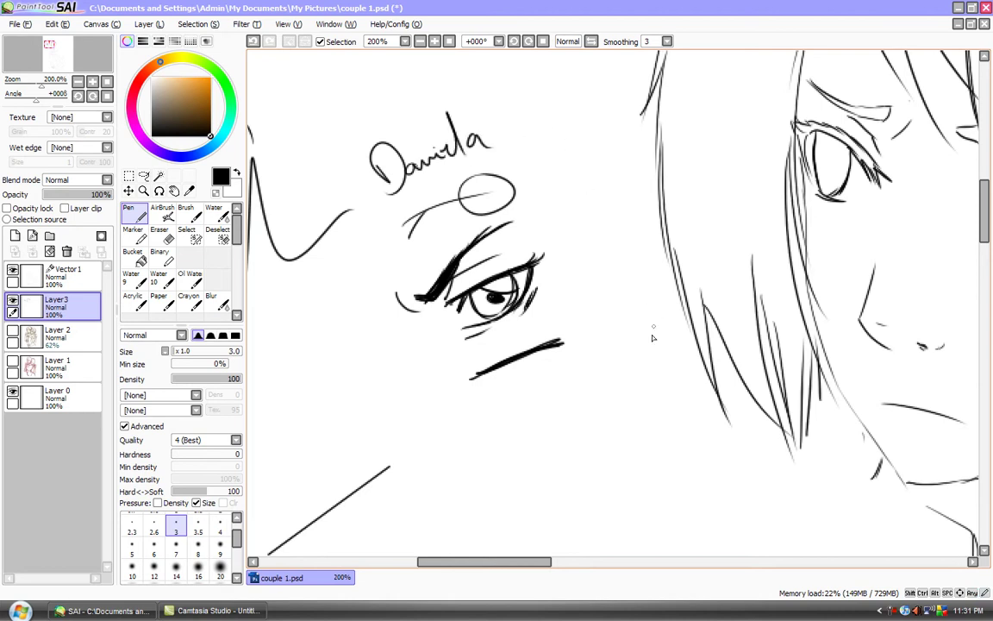
# Step: Paint a wide, soft black arc below the practice eye with the AirBrush at size 70
pyautogui.click(162, 212)
pyautogui.moveTo(354, 411)
pyautogui.mouseDown()
pyautogui.moveTo(425, 468)
pyautogui.moveTo(553, 464)
pyautogui.moveTo(602, 417)
pyautogui.mouseUp()
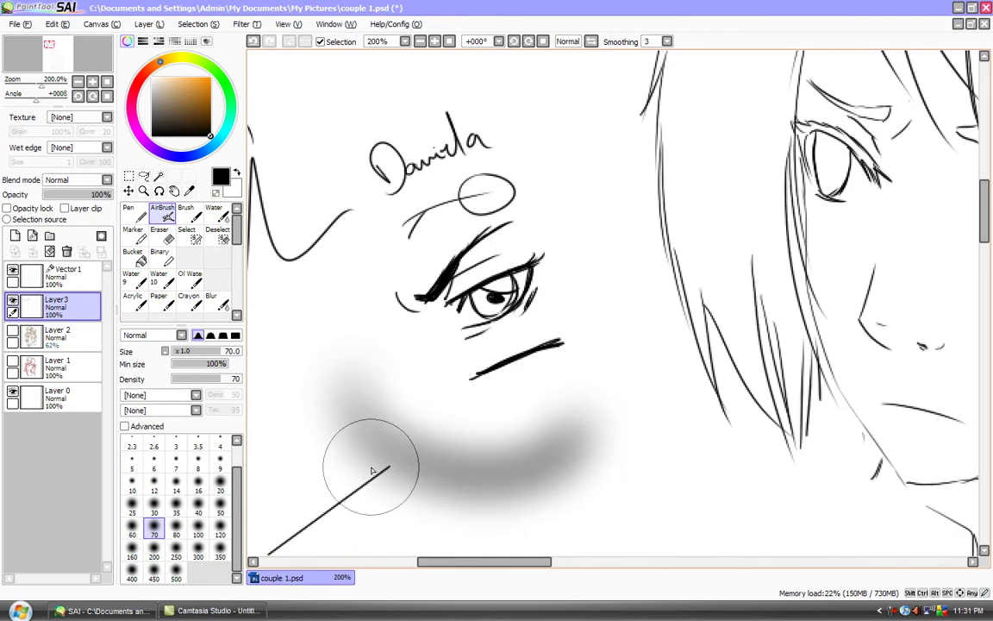
# Step: Paint a small hook and several wavy dark strokes on either side of the practice eye with the Brush at size 7
pyautogui.click(186, 212)
pyautogui.moveTo(322, 308)
pyautogui.mouseDown()
pyautogui.moveTo(334, 337)
pyautogui.moveTo(354, 316)
pyautogui.mouseUp()
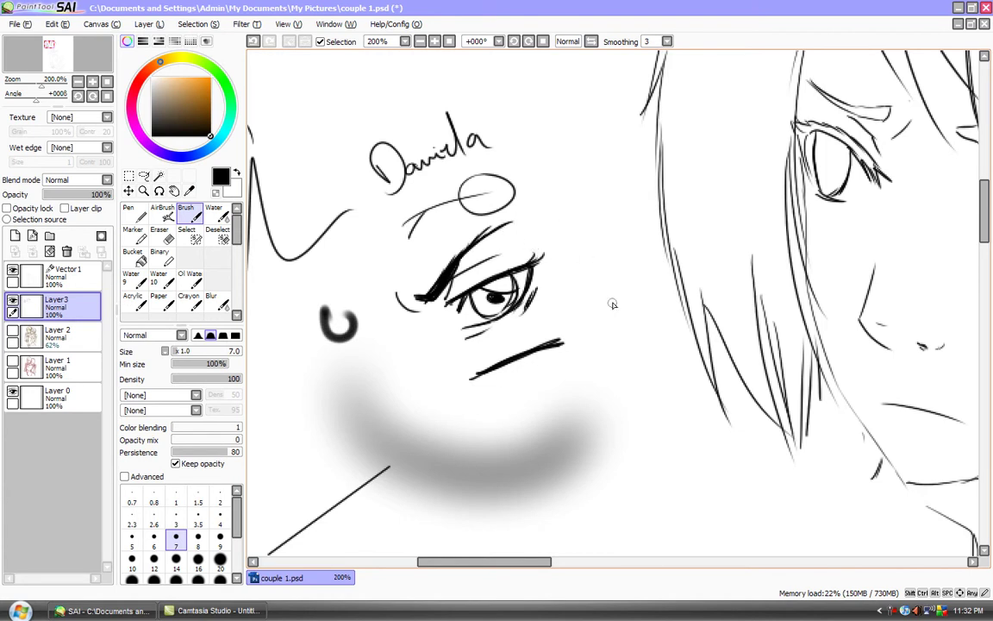
pyautogui.moveTo(577, 235)
pyautogui.mouseDown()
pyautogui.moveTo(591, 188)
pyautogui.moveTo(548, 122)
pyautogui.mouseUp()
pyautogui.moveTo(602, 168); pyautogui.dragTo(589, 119)
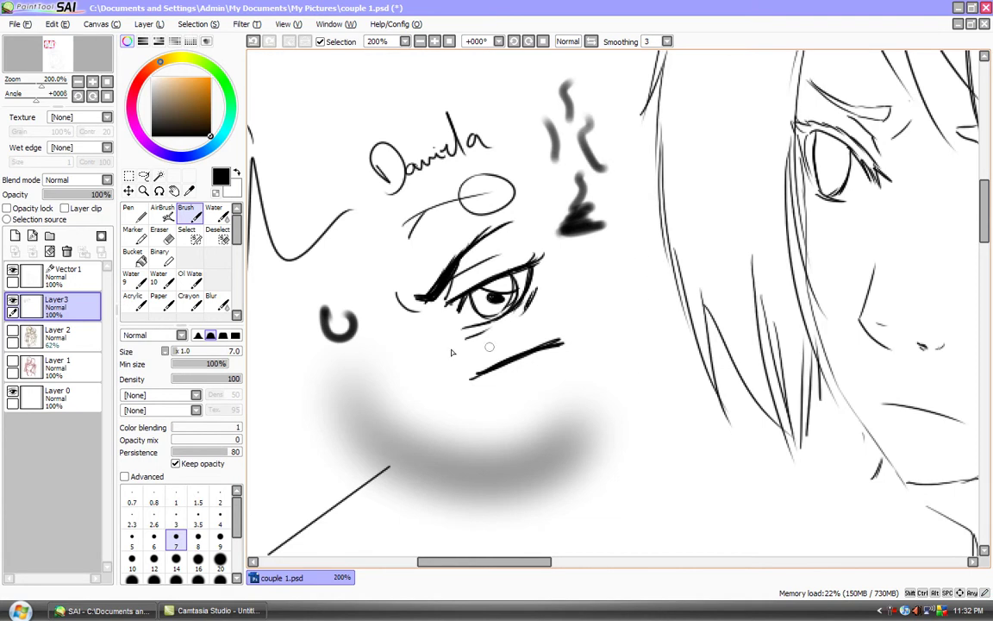
# Step: Erase the practice drawings beside the hair with the Eraser at size 50, and switch to the Marker
pyautogui.click(160, 232)
pyautogui.moveTo(561, 90)
pyautogui.mouseDown()
pyautogui.moveTo(575, 265)
pyautogui.moveTo(437, 163)
pyautogui.moveTo(416, 133)
pyautogui.moveTo(356, 177)
pyautogui.moveTo(417, 297)
pyautogui.moveTo(475, 285)
pyautogui.moveTo(500, 215)
pyautogui.moveTo(436, 207)
pyautogui.moveTo(491, 337)
pyautogui.moveTo(448, 445)
pyautogui.moveTo(413, 481)
pyautogui.moveTo(464, 470)
pyautogui.moveTo(393, 405)
pyautogui.moveTo(488, 509)
pyautogui.moveTo(527, 507)
pyautogui.moveTo(572, 404)
pyautogui.moveTo(566, 490)
pyautogui.mouseUp()
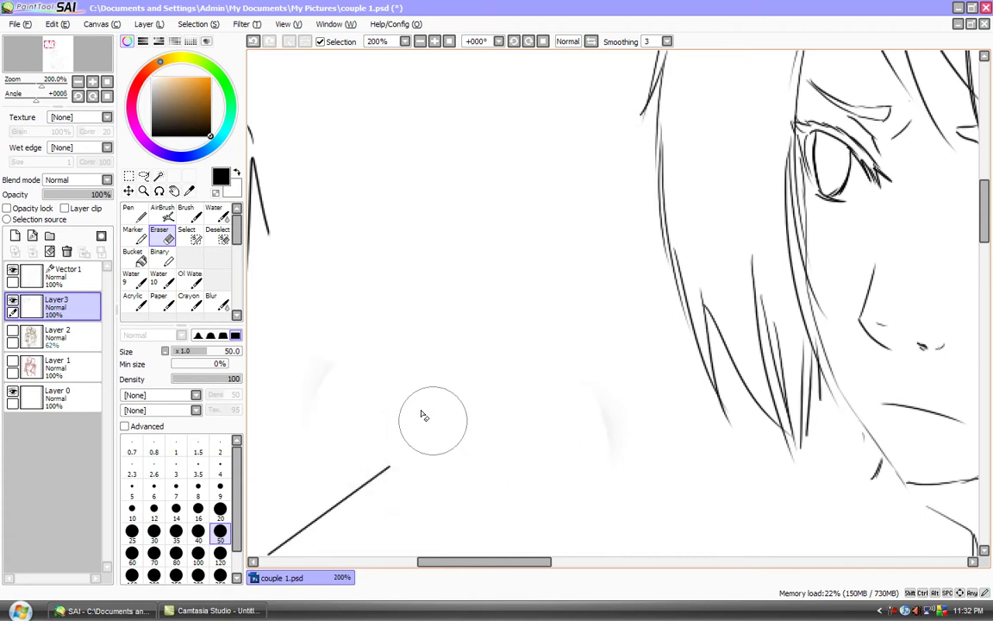
pyautogui.click(131, 231)
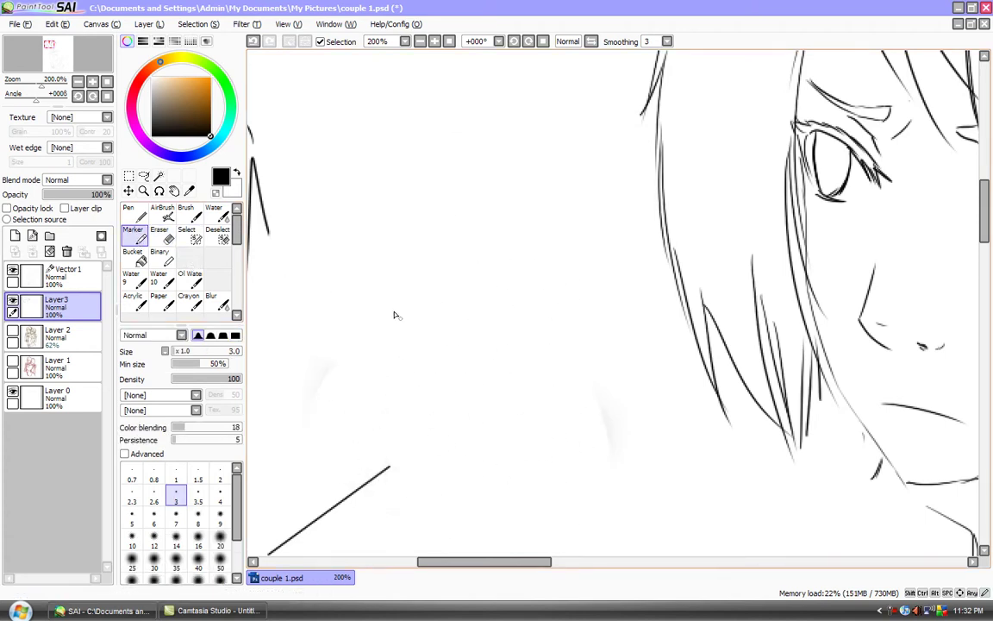
# Step: Sketch a small shaded eye and a zigzag beside the hair with the Marker at size 3 and the softest edge
pyautogui.moveTo(366, 309)
pyautogui.mouseDown()
pyautogui.moveTo(380, 283)
pyautogui.moveTo(362, 301)
pyautogui.moveTo(427, 267)
pyautogui.mouseUp()
pyautogui.moveTo(374, 294); pyautogui.dragTo(410, 282)
pyautogui.moveTo(372, 293)
pyautogui.mouseDown()
pyautogui.moveTo(411, 279)
pyautogui.moveTo(384, 285)
pyautogui.moveTo(419, 266)
pyautogui.moveTo(368, 291)
pyautogui.mouseUp()
pyautogui.moveTo(425, 264)
pyautogui.mouseDown()
pyautogui.moveTo(370, 288)
pyautogui.moveTo(413, 272)
pyautogui.mouseUp()
pyautogui.moveTo(388, 217)
pyautogui.mouseDown()
pyautogui.moveTo(446, 184)
pyautogui.moveTo(440, 190)
pyautogui.moveTo(499, 208)
pyautogui.mouseUp()
# Step: Draw Marker loops at size 3 with the hardest edge shape, plus size 20 arcs with the hardest and softest edges
pyautogui.click(236, 335)
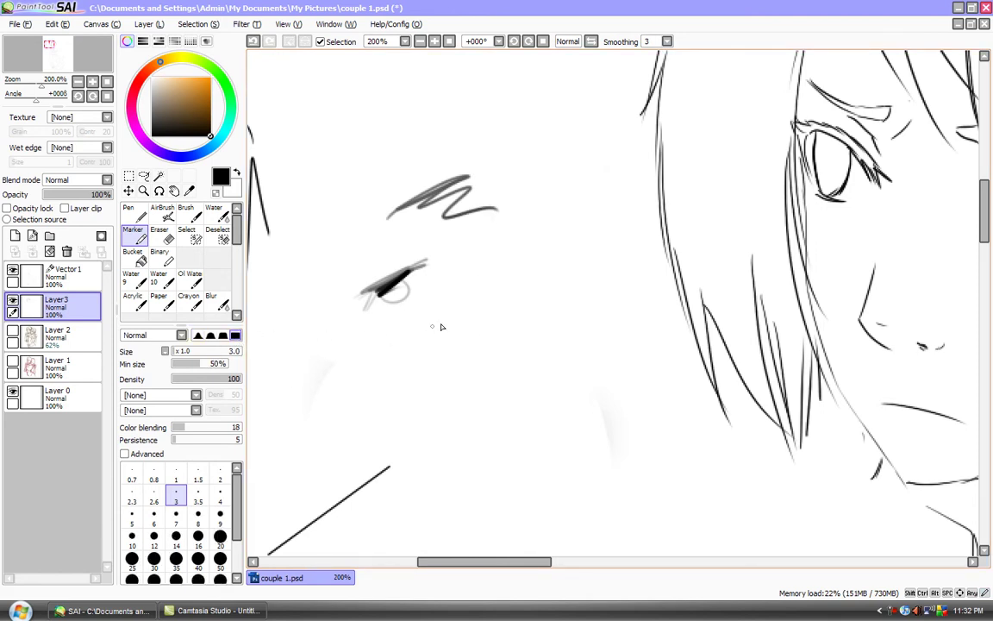
pyautogui.moveTo(468, 315)
pyautogui.mouseDown()
pyautogui.moveTo(491, 338)
pyautogui.moveTo(524, 305)
pyautogui.moveTo(518, 278)
pyautogui.moveTo(438, 295)
pyautogui.moveTo(399, 338)
pyautogui.moveTo(469, 352)
pyautogui.moveTo(447, 406)
pyautogui.moveTo(475, 391)
pyautogui.mouseUp()
pyautogui.click(220, 538)
pyautogui.moveTo(327, 158)
pyautogui.mouseDown()
pyautogui.moveTo(414, 231)
pyautogui.moveTo(560, 194)
pyautogui.moveTo(504, 138)
pyautogui.mouseUp()
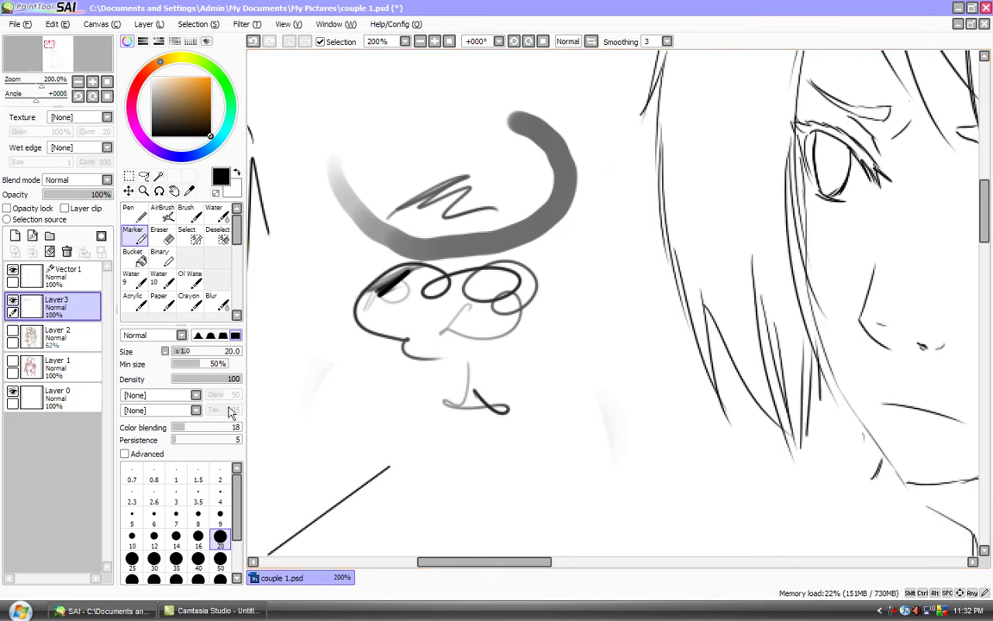
pyautogui.click(198, 335)
pyautogui.moveTo(353, 155)
pyautogui.mouseDown()
pyautogui.moveTo(405, 173)
pyautogui.moveTo(450, 88)
pyautogui.mouseUp()
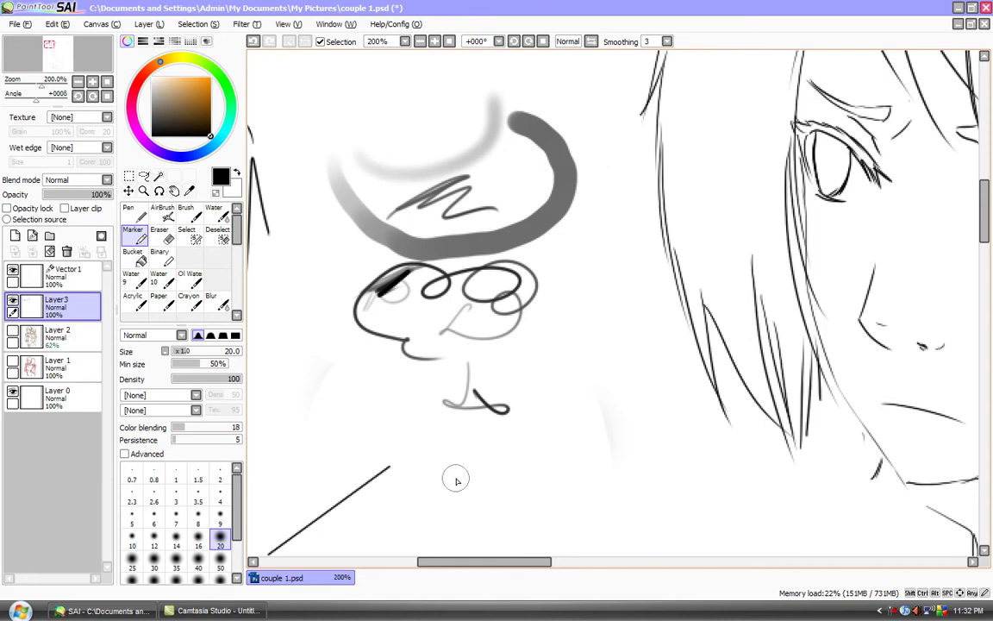
# Step: Erase all the Marker practice strokes beside the hair with the Eraser at size 50
pyautogui.click(162, 237)
pyautogui.moveTo(324, 191); pyautogui.dragTo(357, 181)
pyautogui.moveTo(368, 235)
pyautogui.mouseDown()
pyautogui.moveTo(388, 349)
pyautogui.moveTo(443, 284)
pyautogui.moveTo(477, 361)
pyautogui.moveTo(527, 172)
pyautogui.moveTo(567, 163)
pyautogui.moveTo(436, 69)
pyautogui.mouseUp()
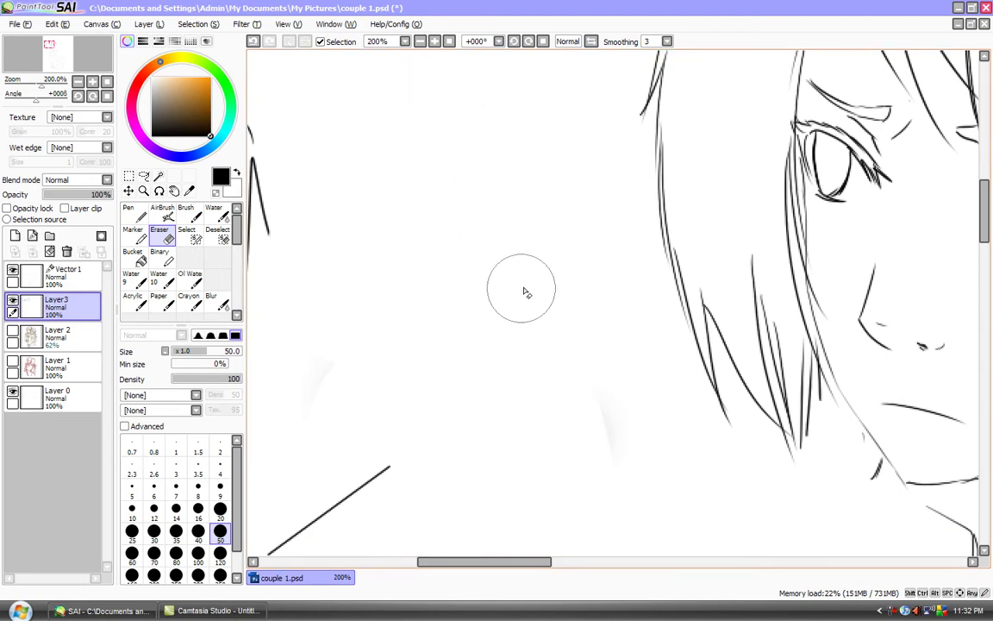
# Step: Erase the stray marks beside the figure, removing the diagonal line on Vector1 with the Eraser at size 100
pyautogui.click(420, 42)
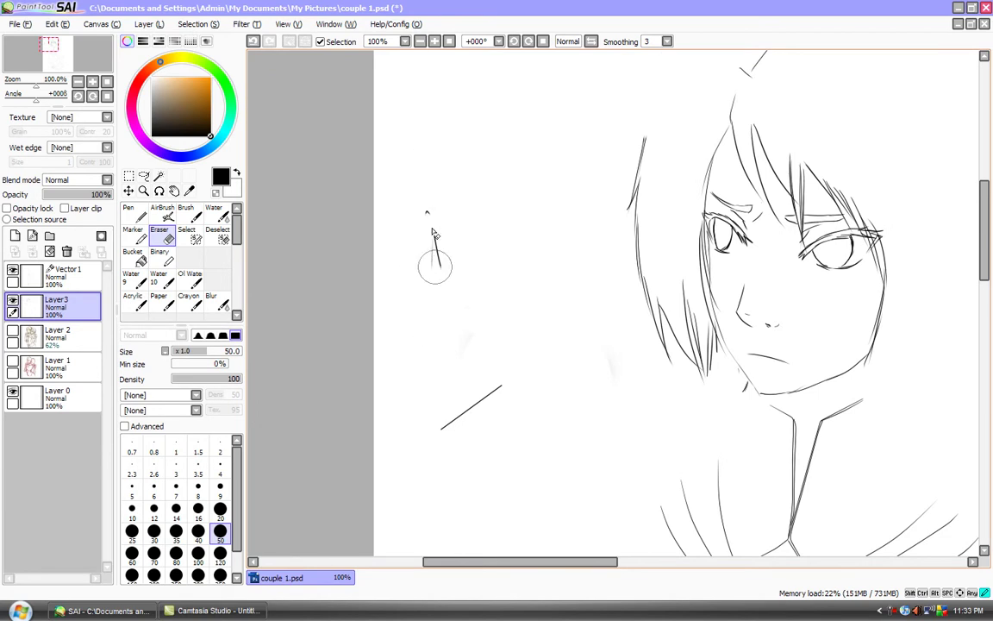
pyautogui.click(68, 274)
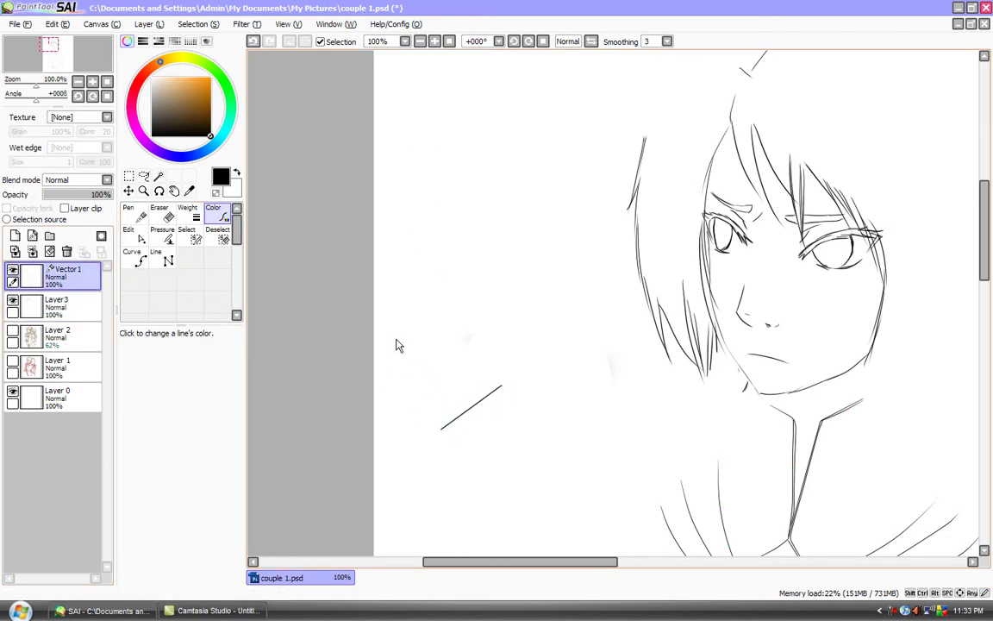
pyautogui.click(160, 213)
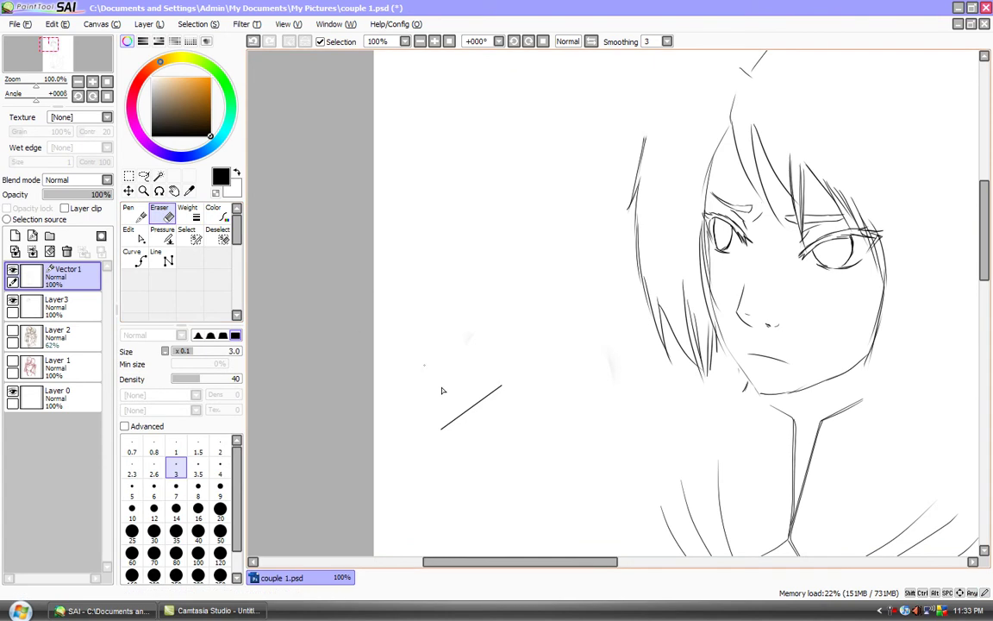
pyautogui.click(199, 556)
pyautogui.moveTo(430, 435); pyautogui.dragTo(531, 362)
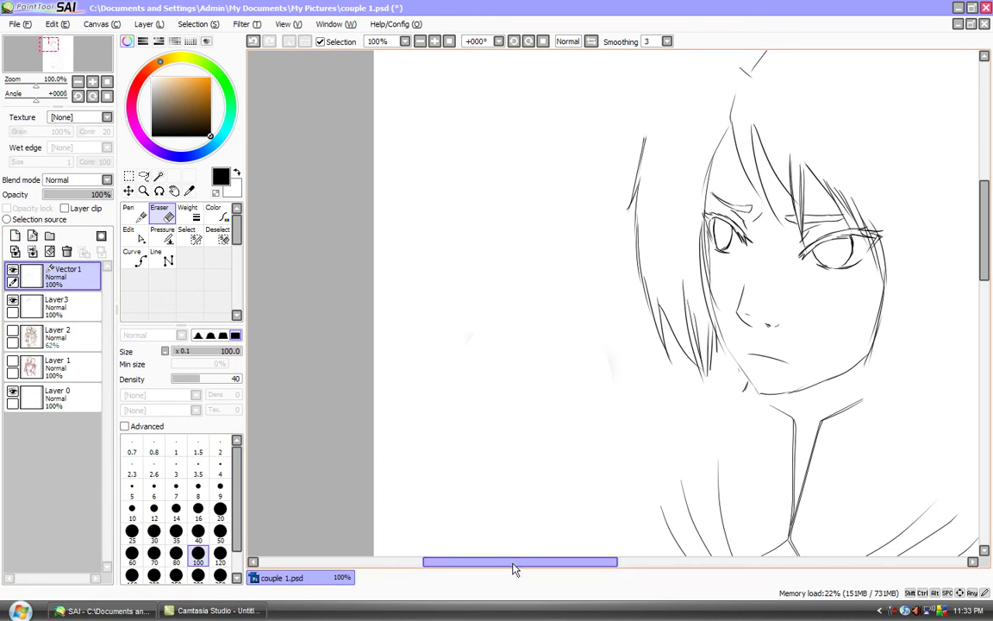
# Step: Review the whole figure's linework against the Layer 2 sketch, showing that layer briefly and hiding it again
pyautogui.moveTo(515, 569); pyautogui.dragTo(582, 571)
pyautogui.click(420, 41)
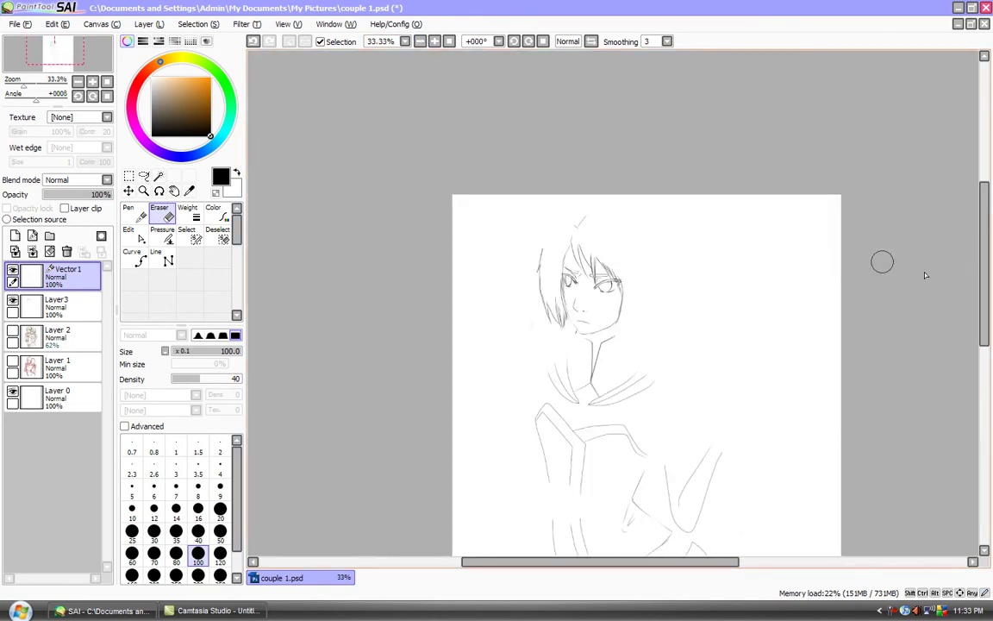
pyautogui.moveTo(983, 310); pyautogui.dragTo(983, 359)
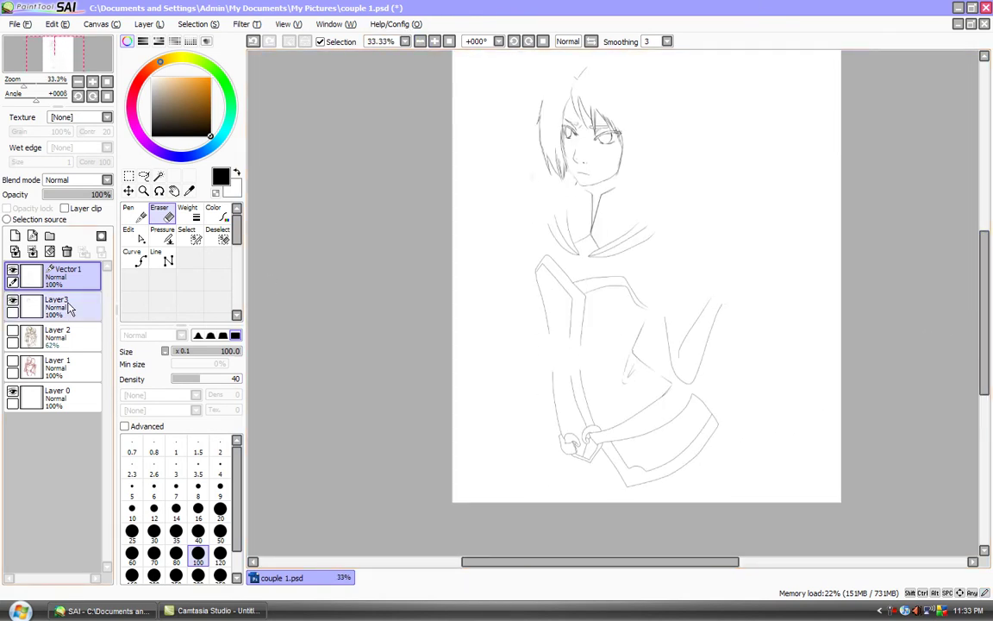
pyautogui.click(13, 330)
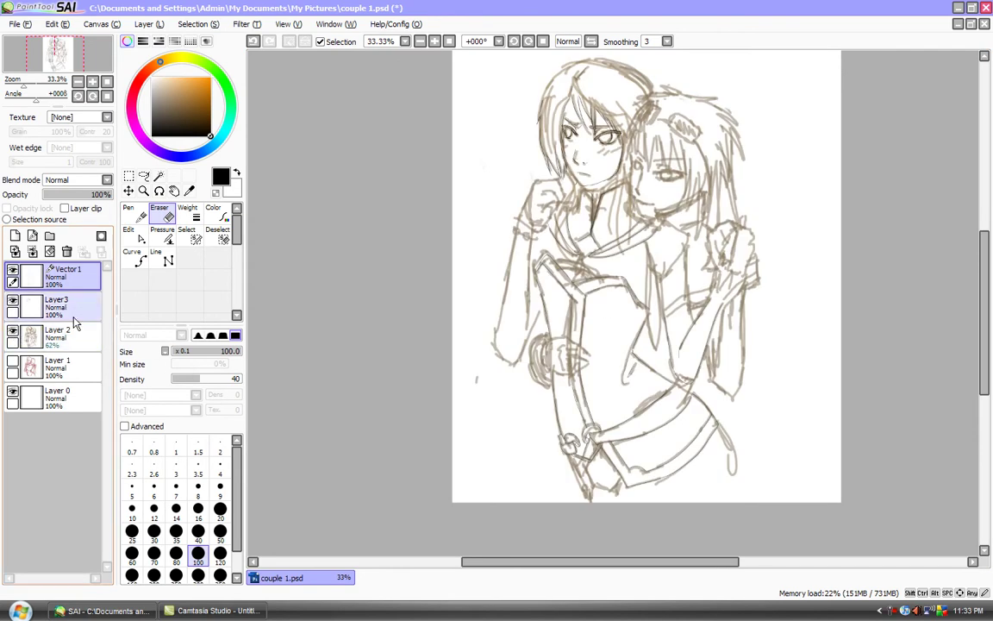
pyautogui.click(13, 330)
pyautogui.moveTo(598, 562); pyautogui.dragTo(617, 568)
pyautogui.click(435, 42)
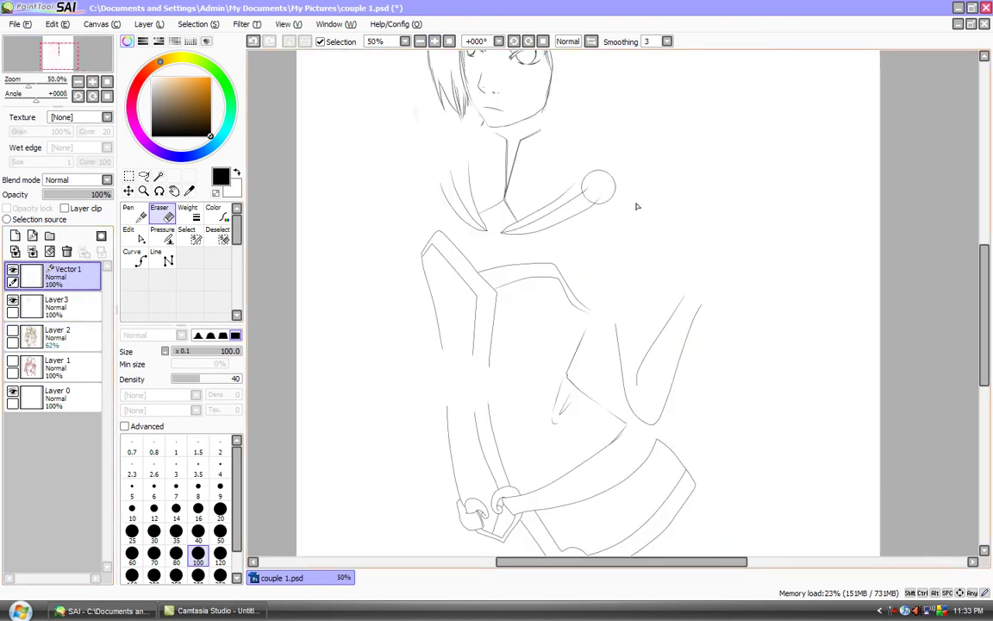
pyautogui.moveTo(982, 317); pyautogui.dragTo(986, 287)
# Step: Save the drawing over the existing couple 1.psd file
pyautogui.click(19, 24)
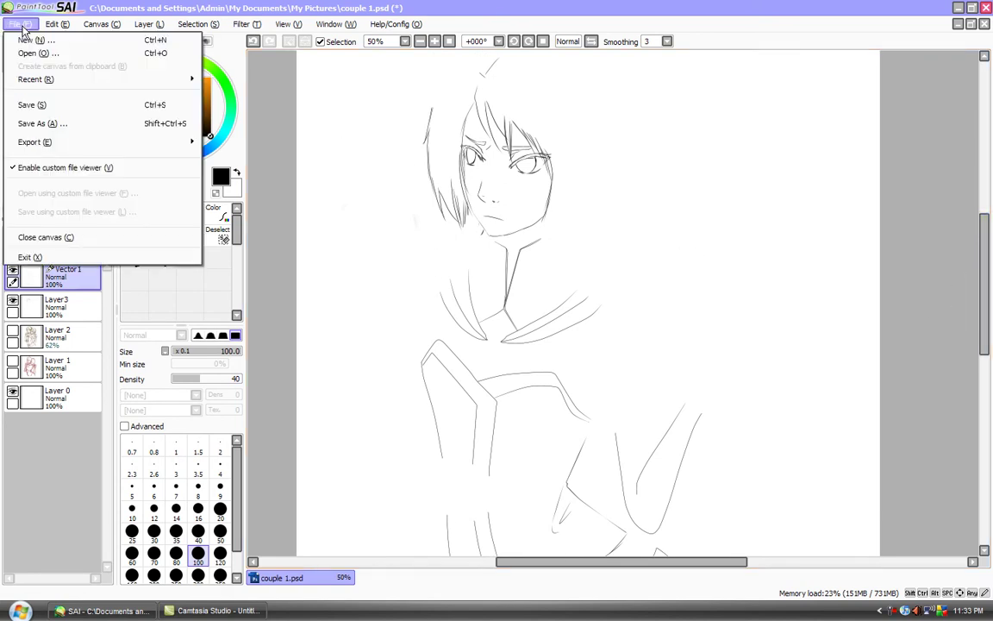
pyautogui.click(46, 107)
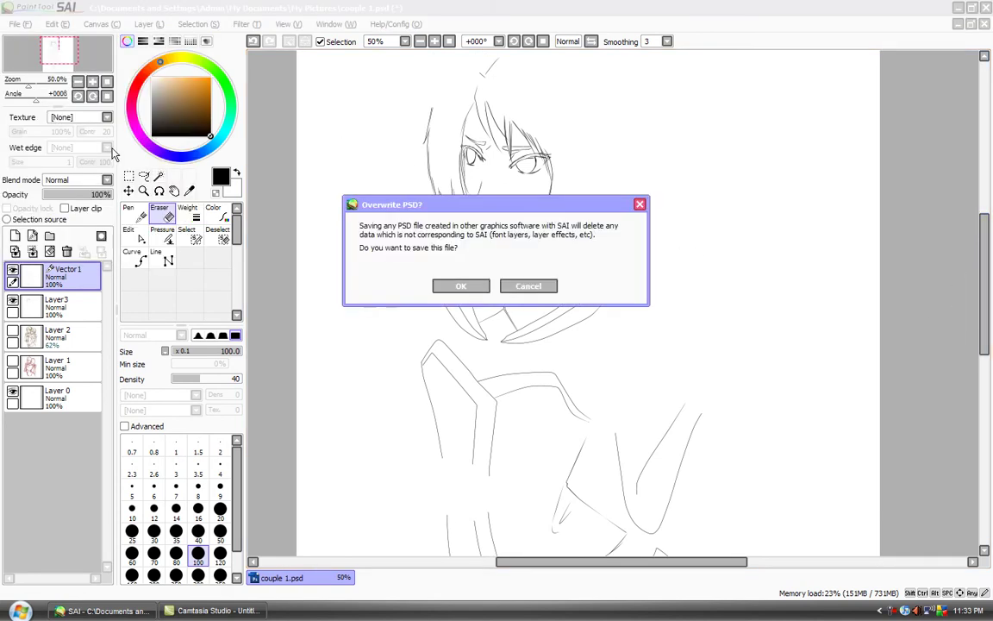
pyautogui.click(461, 287)
# Step: Save a copy of the drawing in SAI format as couple 1.sai
pyautogui.click(15, 24)
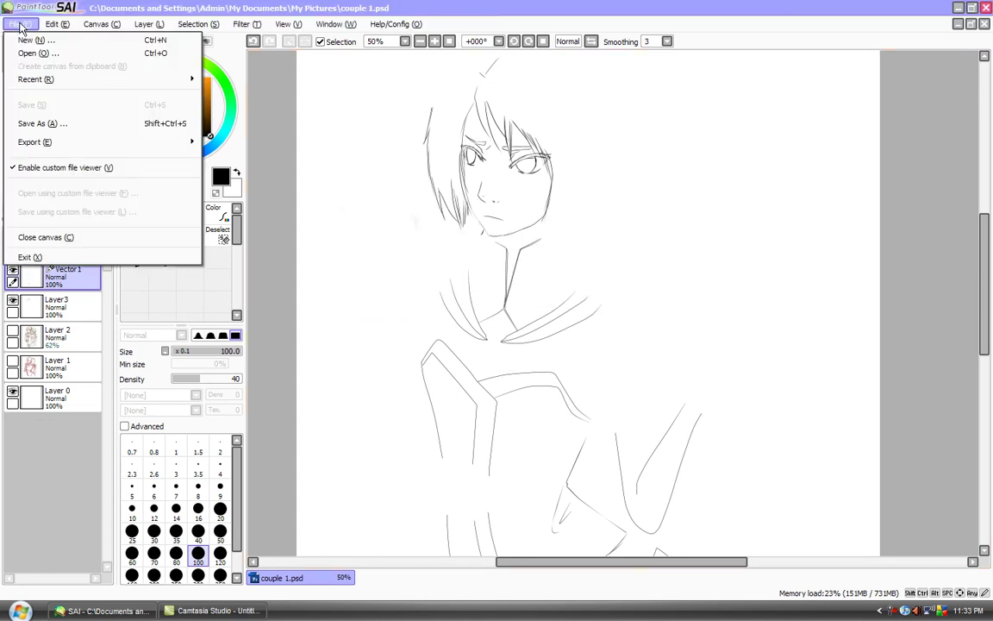
pyautogui.click(53, 125)
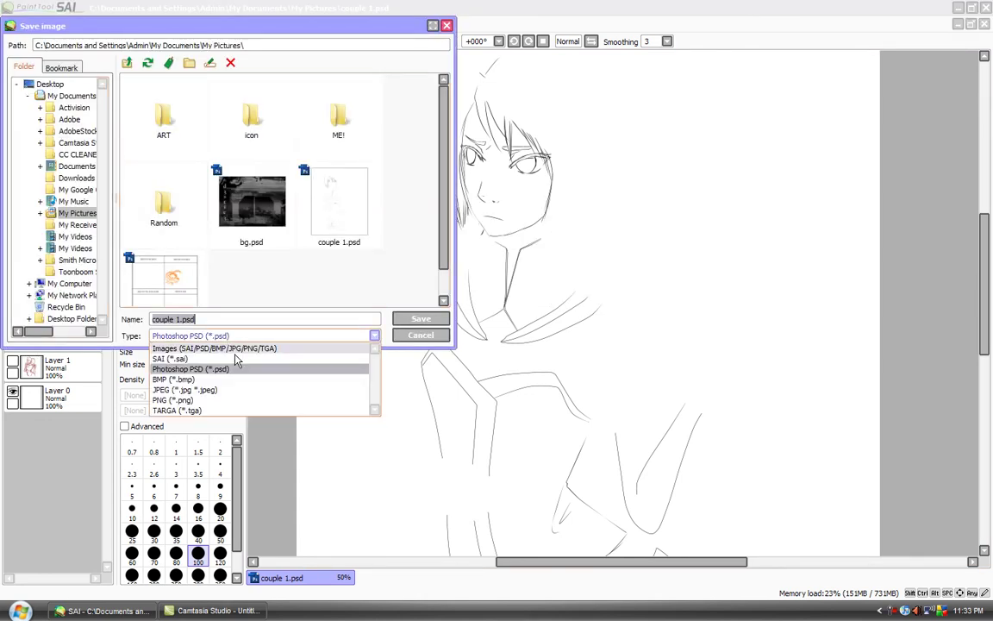
pyautogui.click(173, 358)
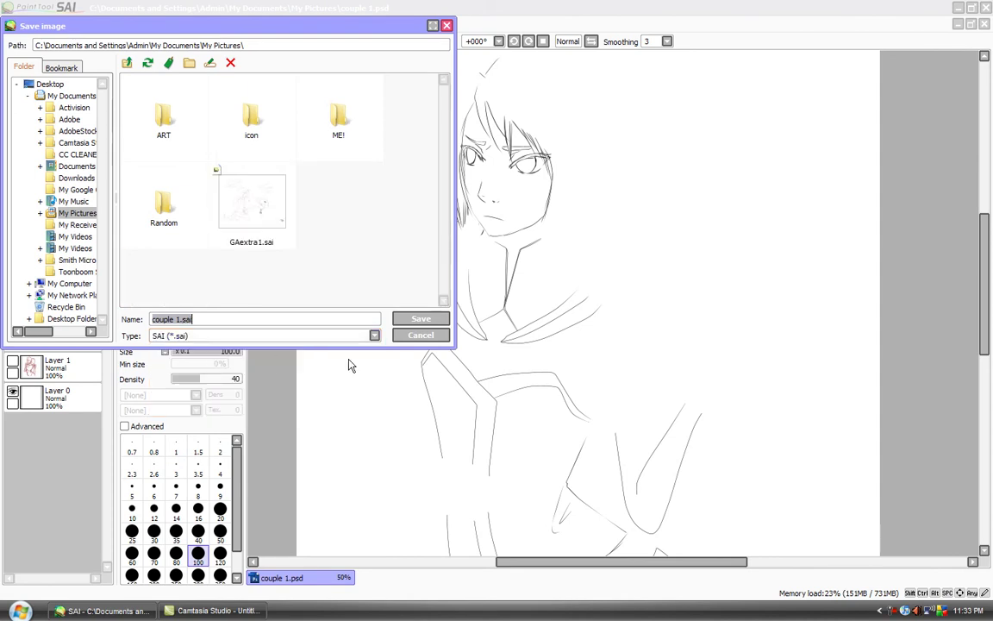
pyautogui.click(409, 321)
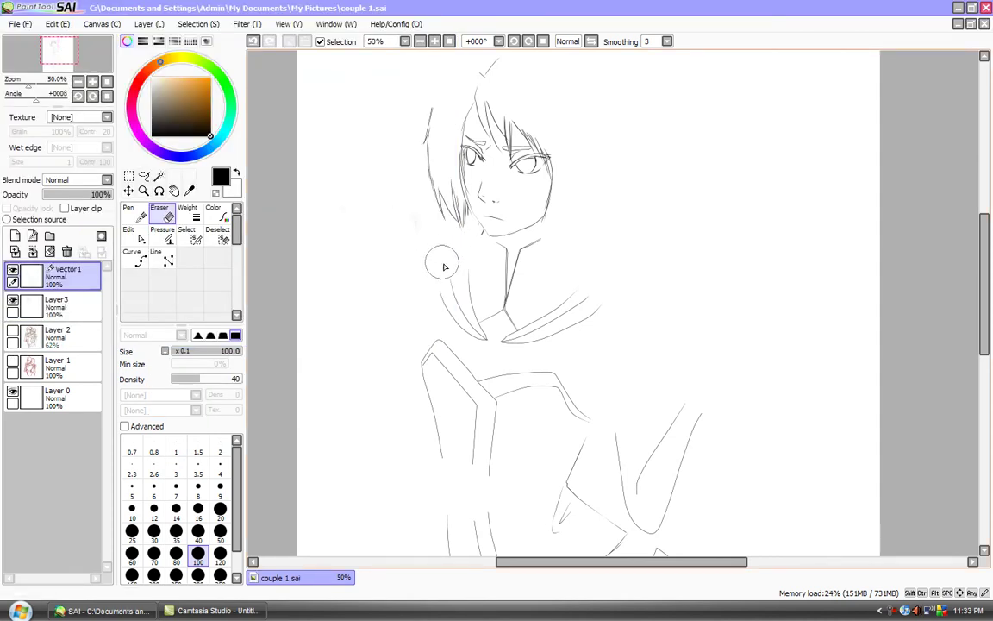
pyautogui.click(200, 611)
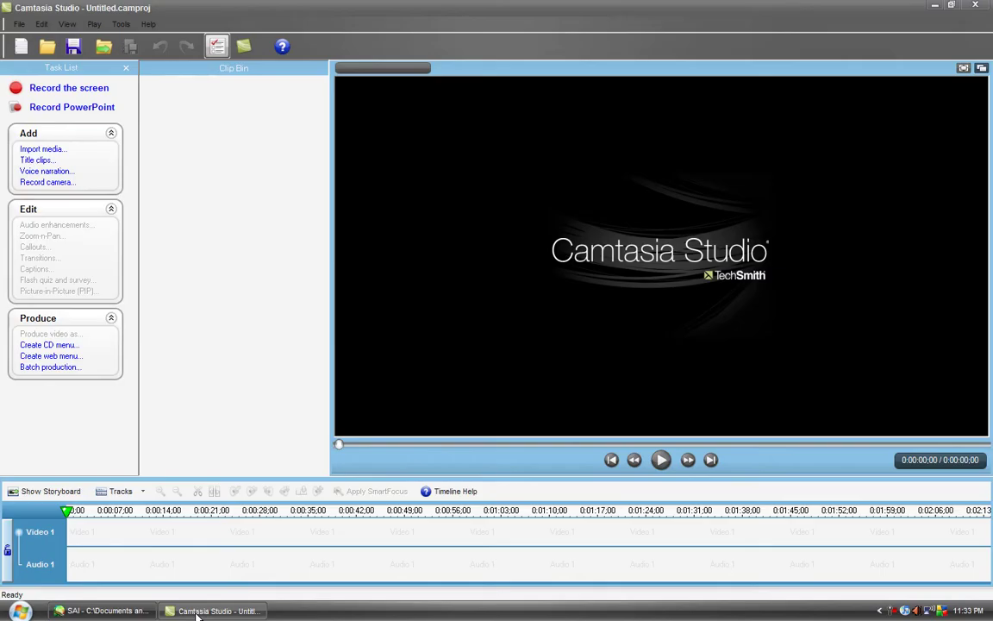
pyautogui.click(196, 611)
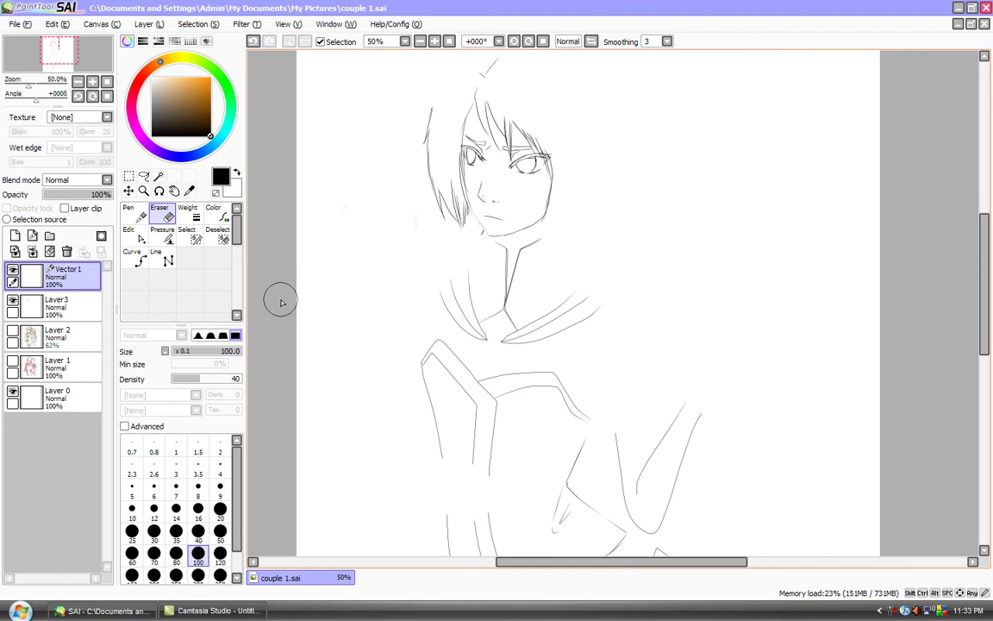
pyautogui.click(212, 611)
pyautogui.click(217, 610)
pyautogui.click(890, 611)
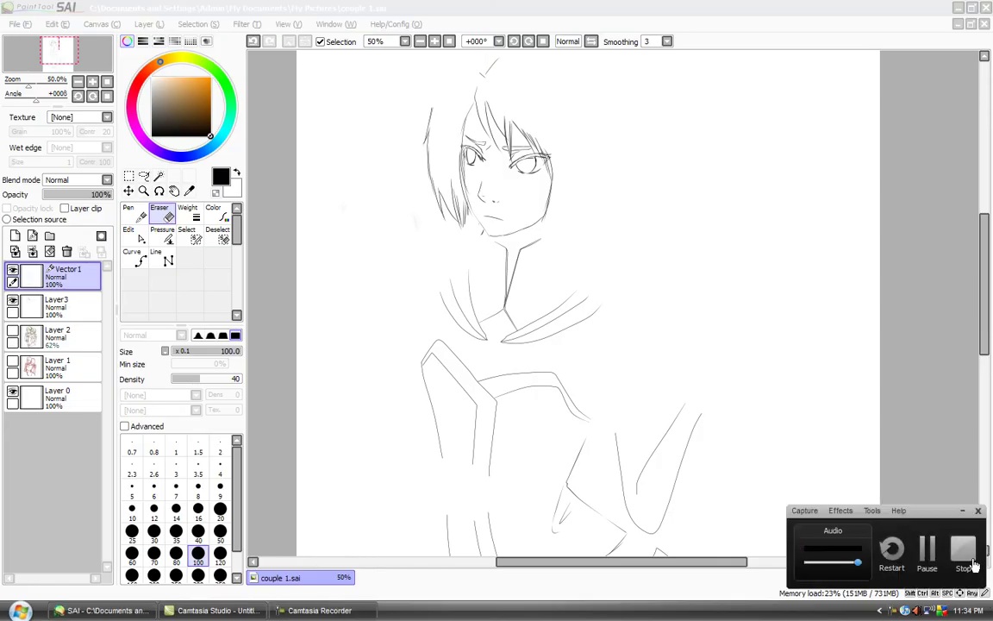